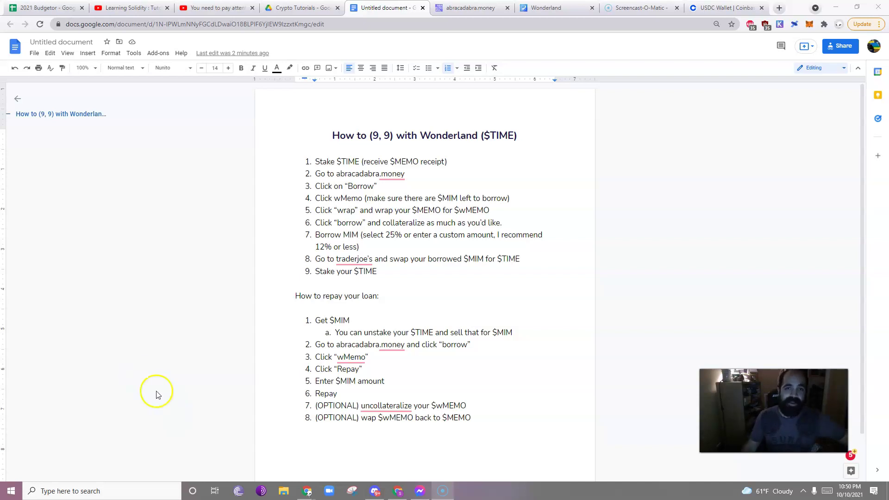
Switch from the guide document to abracadabra.money and open its list of assets available for borrowing MIM
{"action": "left_click", "coordinate": [476, 175]}
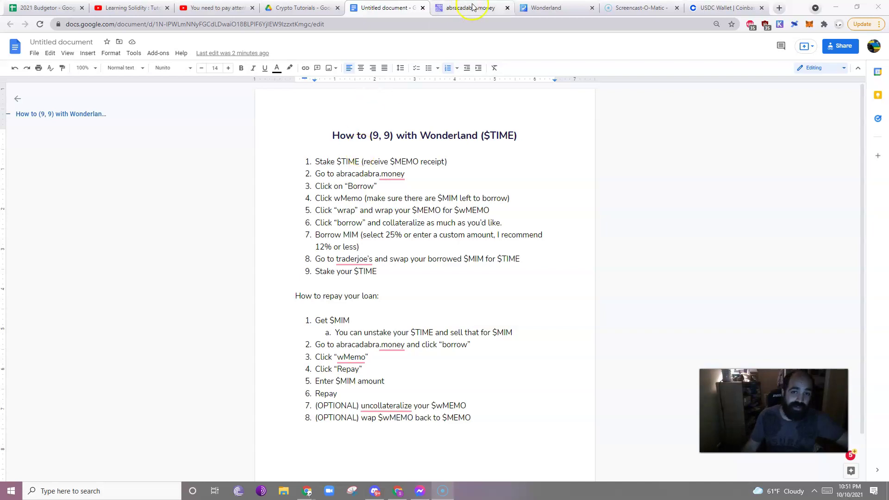
{"action": "left_click", "coordinate": [453, 7]}
{"action": "left_click", "coordinate": [226, 75]}
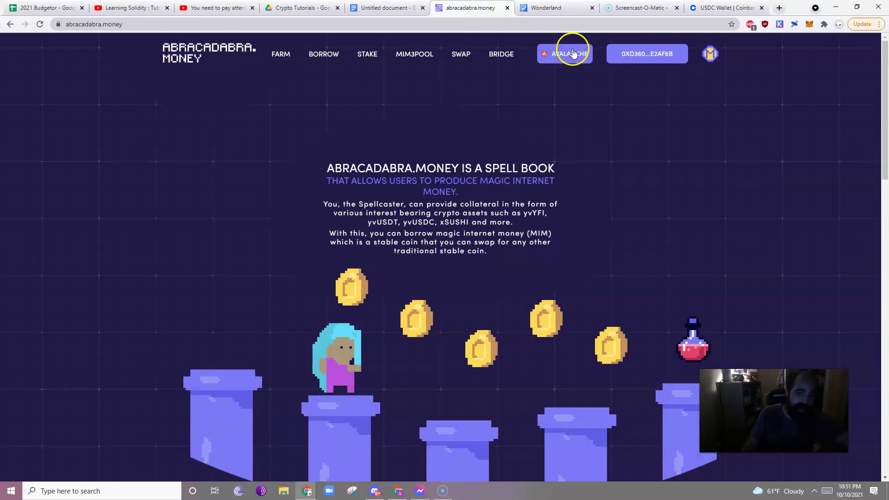
{"action": "left_click", "coordinate": [322, 59]}
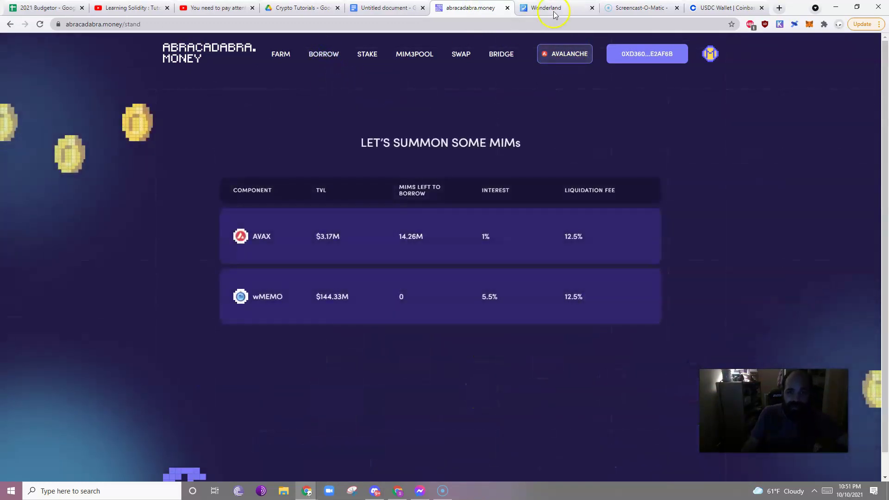
Recheck the written guide, return to abracadabra.money and open the wMEMO borrowing pool
{"action": "left_click", "coordinate": [552, 10]}
{"action": "left_click", "coordinate": [472, 8]}
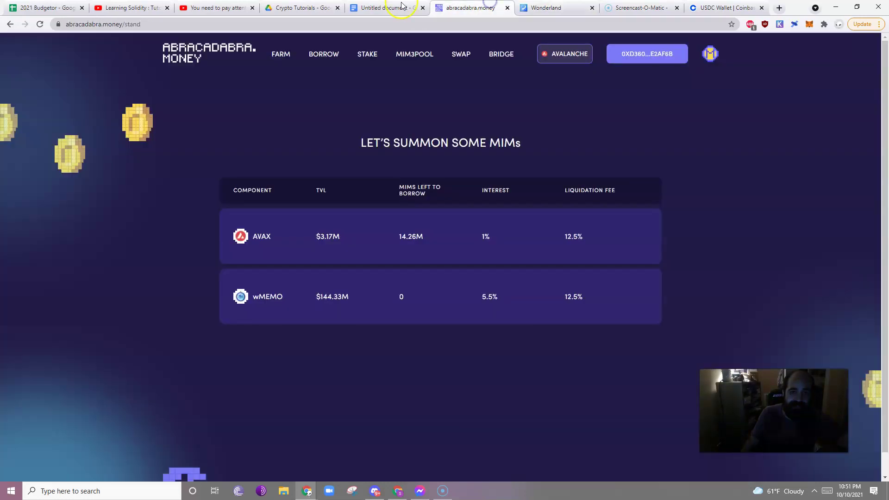
{"action": "left_click", "coordinate": [378, 7]}
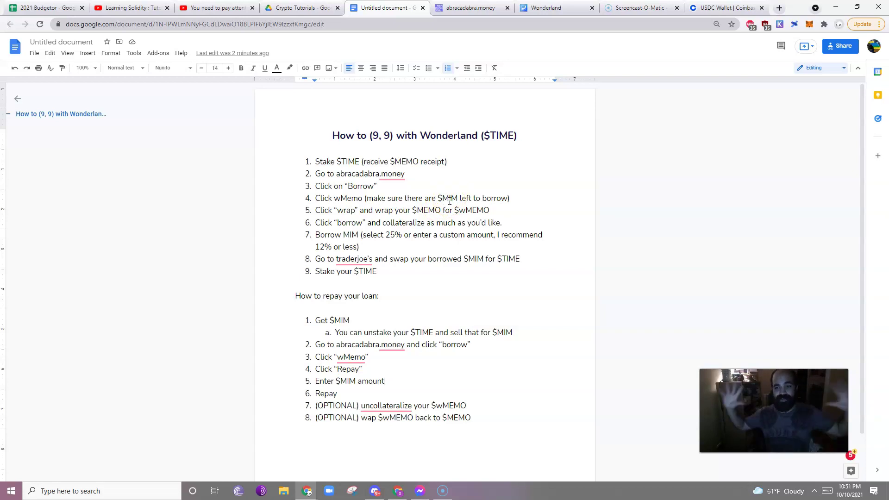
{"action": "key", "text": "ctrl+Tab"}
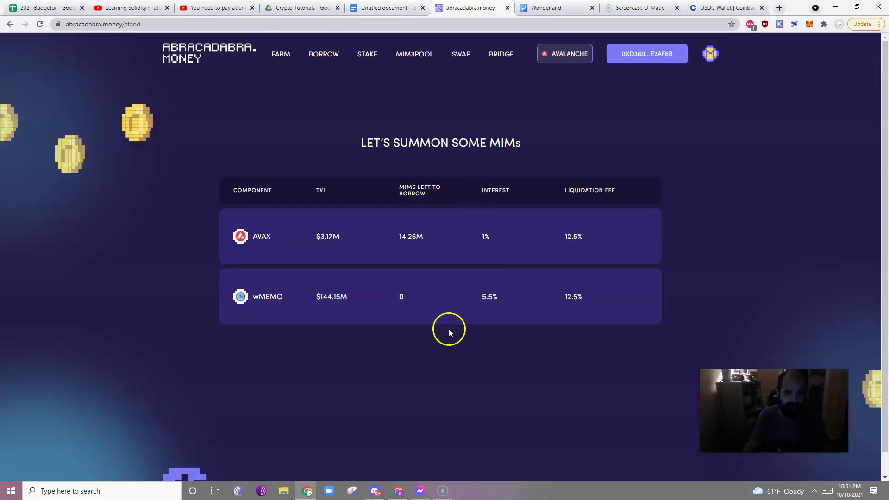
{"action": "left_click", "coordinate": [398, 311]}
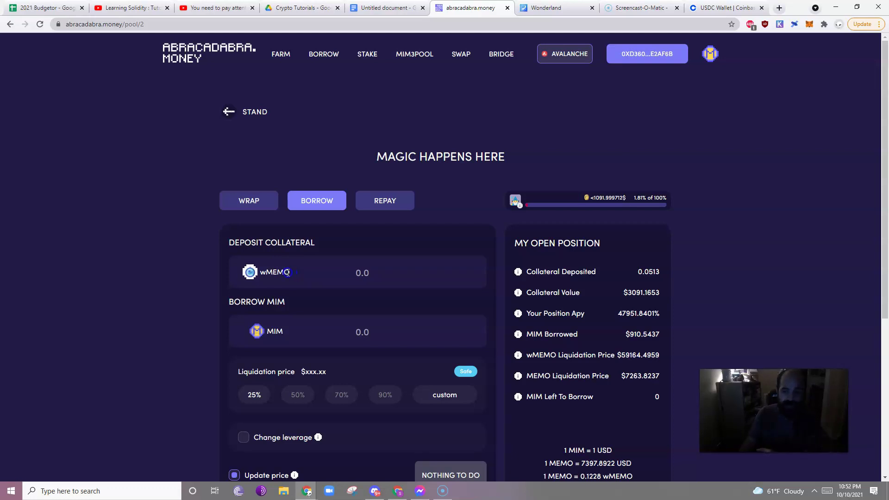
Open the wrap form and enter the maximum MEMO balance to convert to wMEMO
{"action": "left_click", "coordinate": [249, 201]}
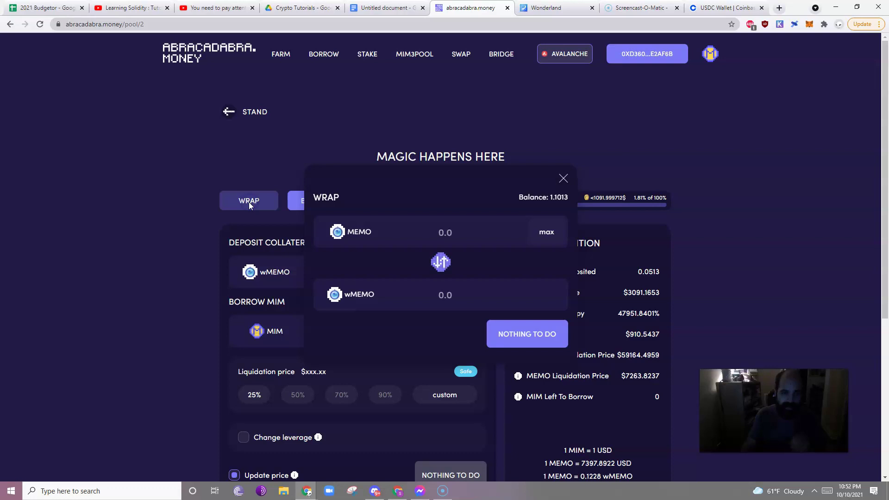
{"action": "left_click", "coordinate": [544, 235]}
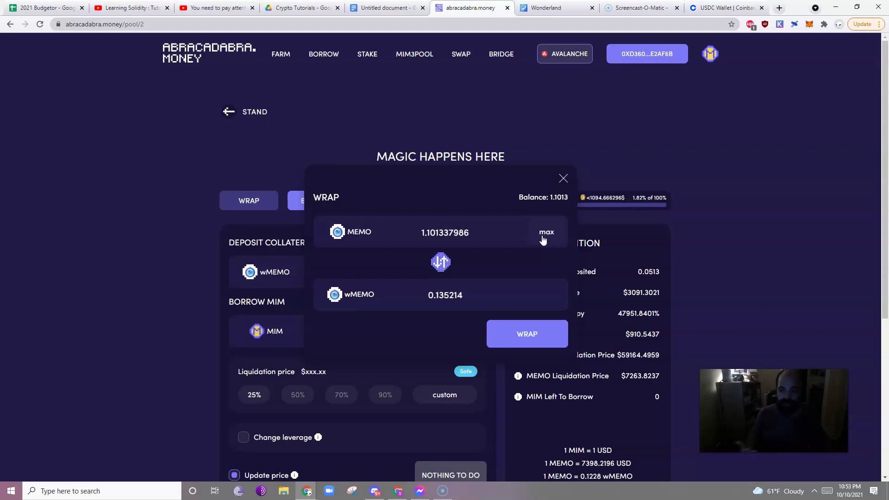
{"action": "left_click", "coordinate": [533, 233]}
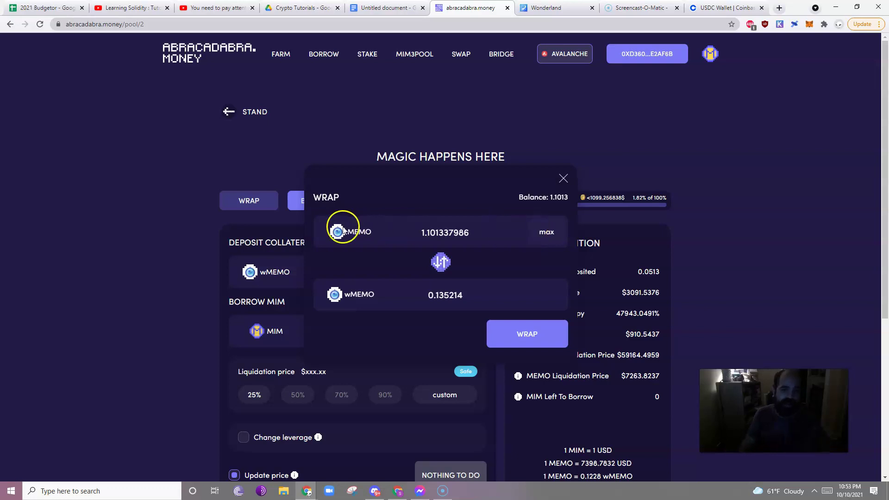
{"action": "left_click", "coordinate": [556, 233]}
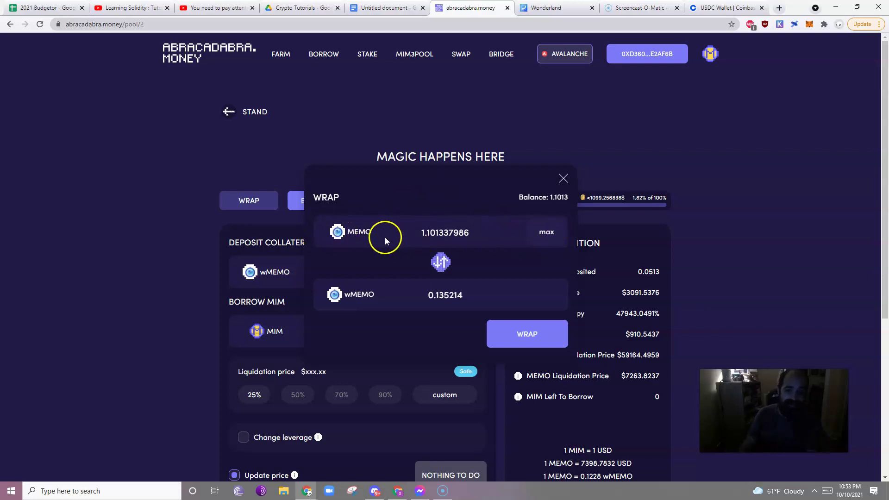
{"action": "left_click", "coordinate": [622, 266]}
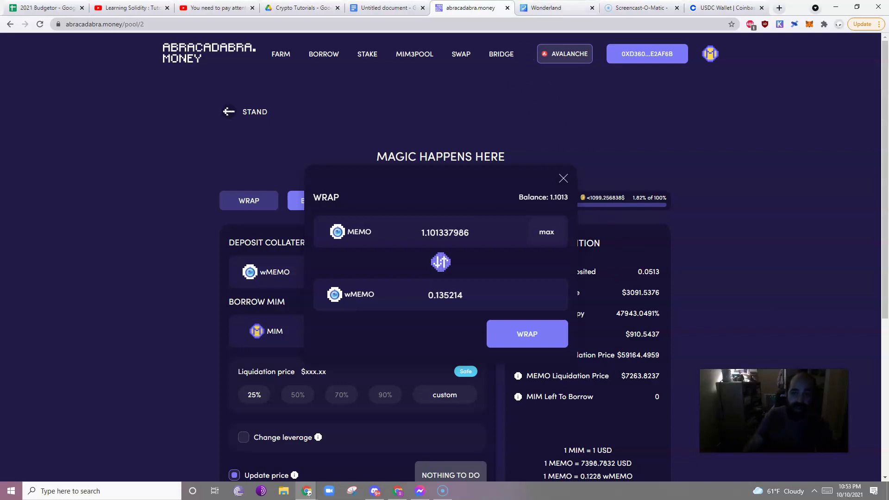
Check the staked MEMO balance on Wonderland's staking page and return to Abracadabra's wrap form
{"action": "left_click", "coordinate": [550, 8]}
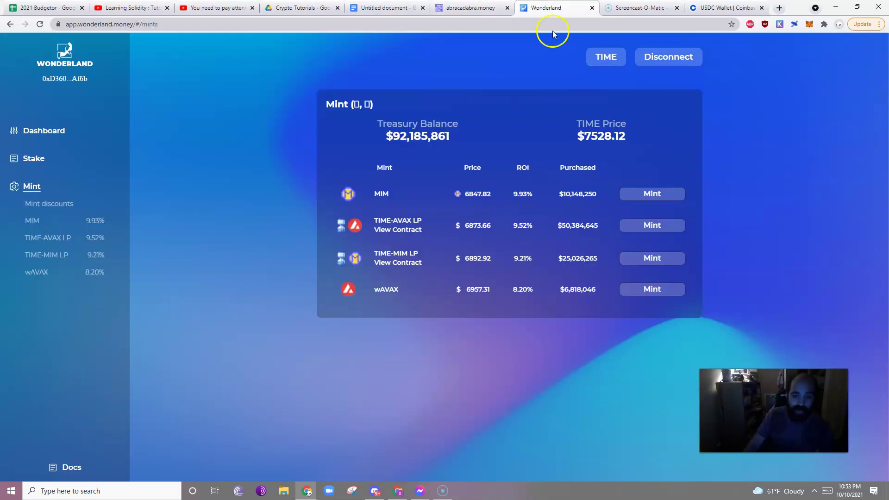
{"action": "left_click", "coordinate": [27, 158]}
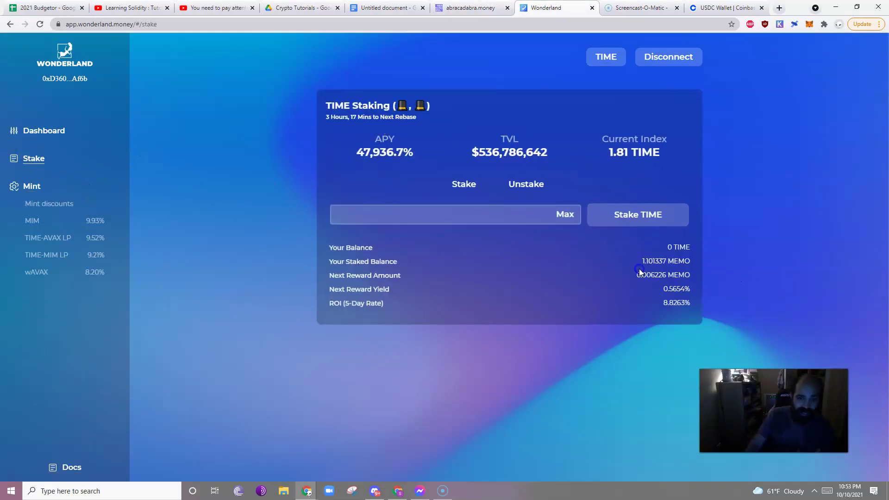
{"action": "left_click", "coordinate": [467, 8]}
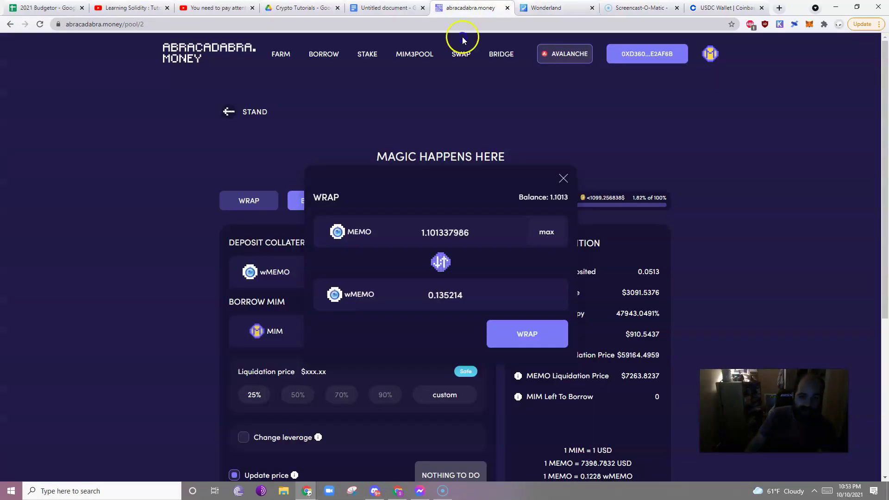
Wrap the entered MEMO, approve the transaction in MetaMask and check its status in the wallet activity
{"action": "left_click", "coordinate": [526, 336]}
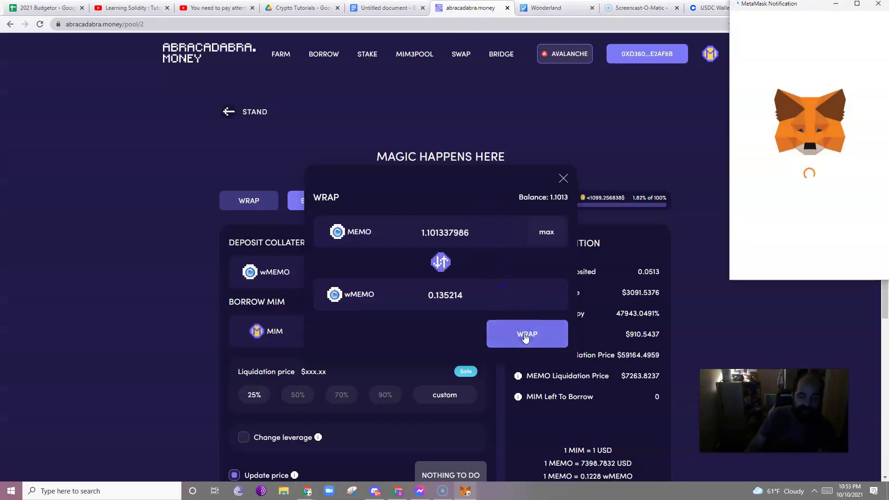
{"action": "left_click", "coordinate": [856, 267]}
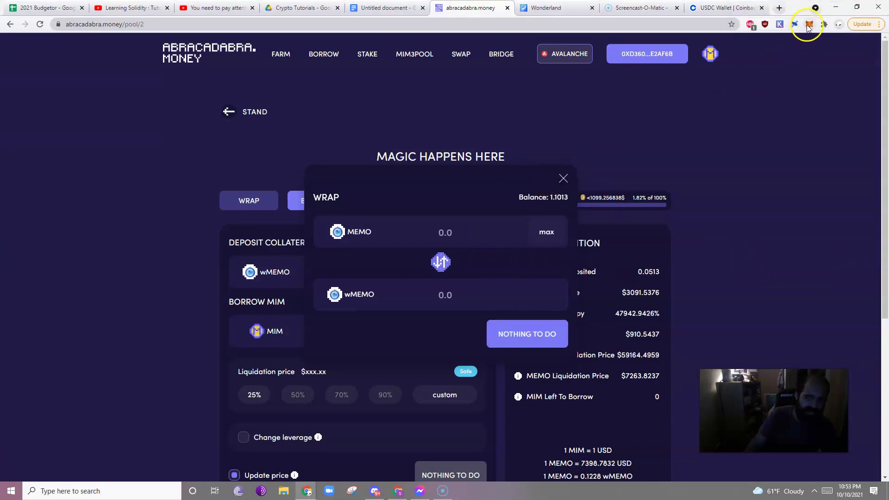
{"action": "left_click", "coordinate": [808, 26]}
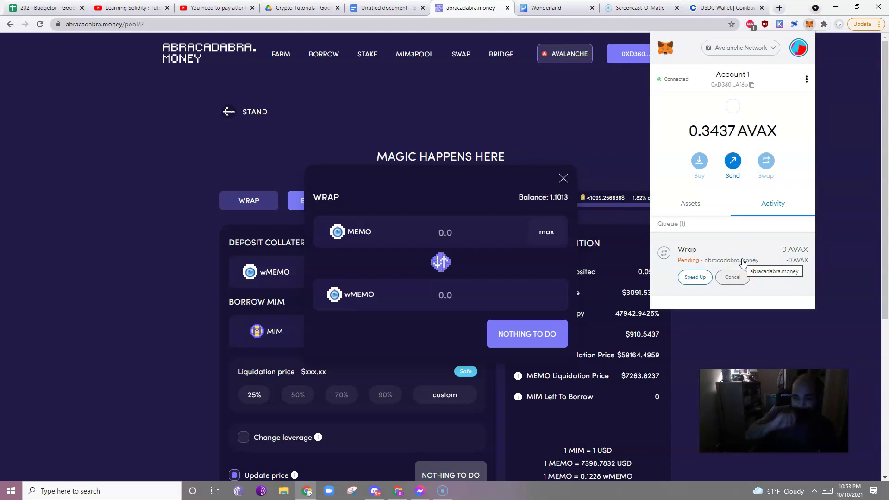
{"action": "left_click", "coordinate": [730, 254]}
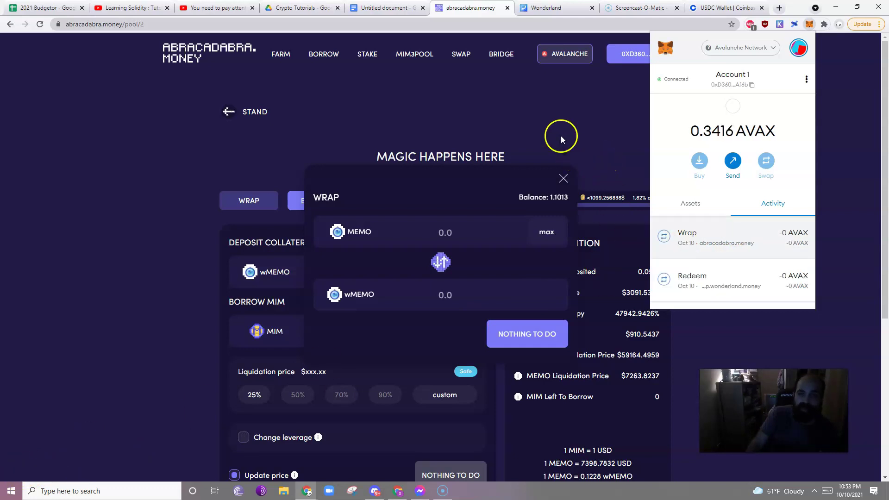
Reload Wonderland's staking page to check the MEMO balance after wrapping, and return to Abracadabra
{"action": "left_click", "coordinate": [549, 8]}
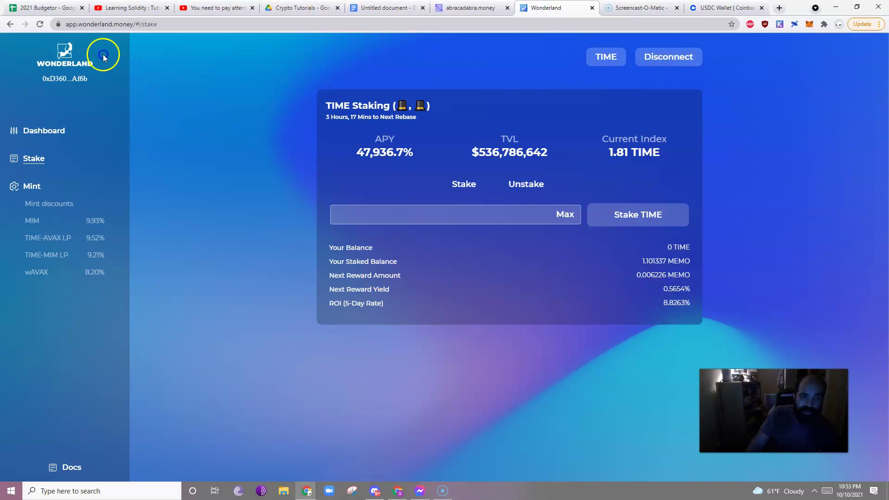
{"action": "left_click", "coordinate": [41, 26]}
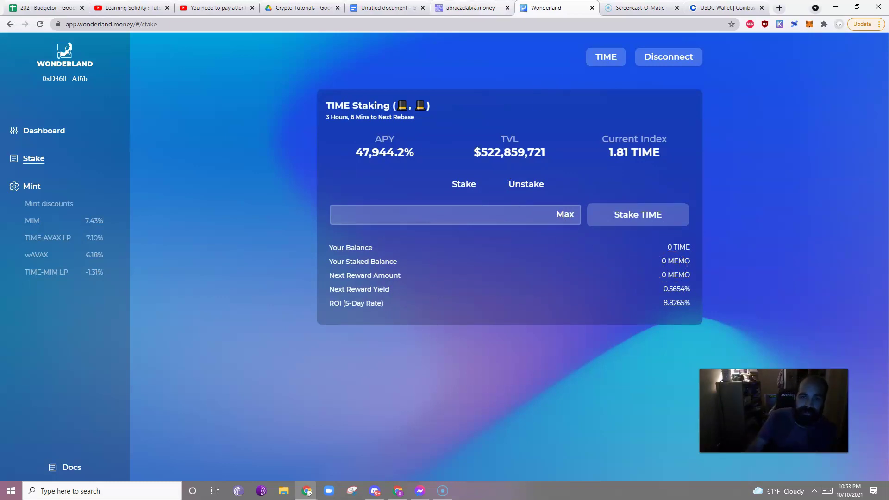
{"action": "left_click", "coordinate": [468, 8]}
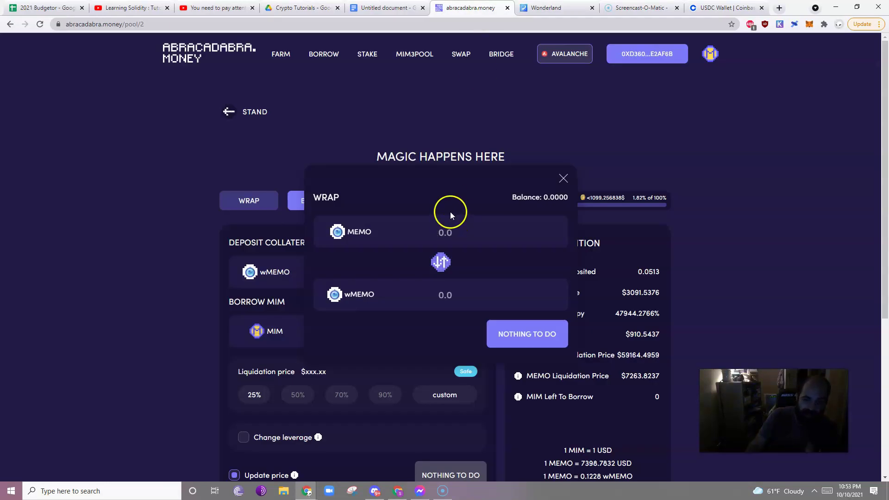
Close the wrap form and enter the maximum wMEMO balance as deposit collateral
{"action": "left_click", "coordinate": [563, 179]}
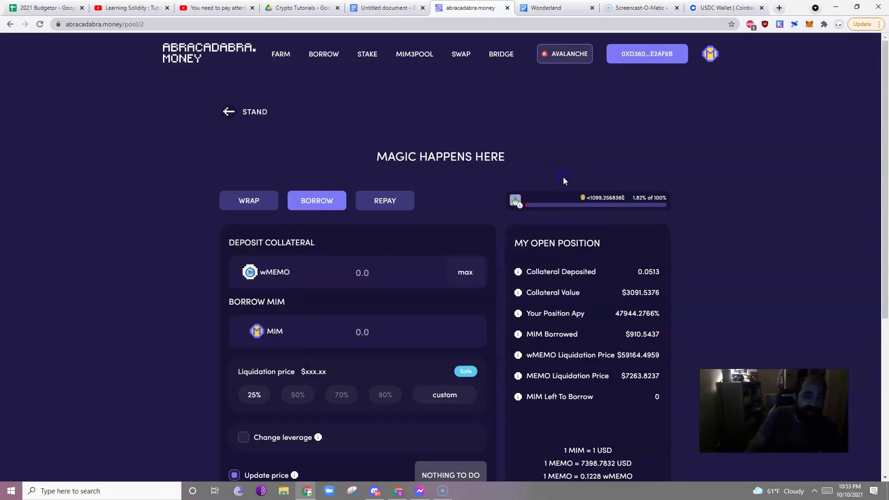
{"action": "left_click", "coordinate": [466, 273]}
{"action": "scroll", "coordinate": [459, 318], "scroll_direction": "down", "scroll_amount": 2}
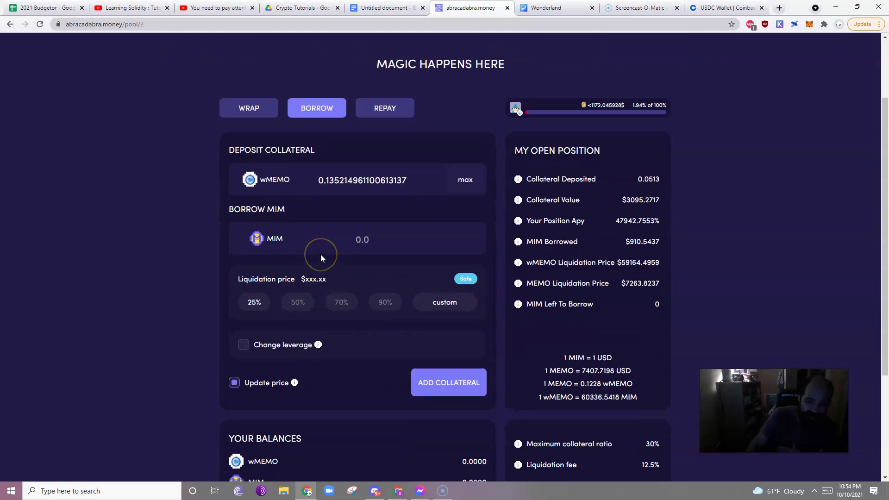
Set the MIM borrow amount to 25% and inspect the resulting loan amount and liquidation price
{"action": "left_click", "coordinate": [254, 302]}
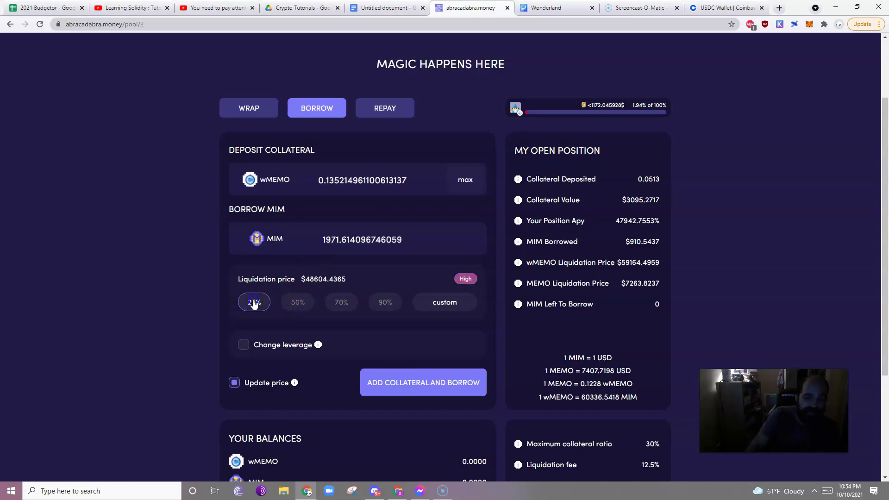
{"action": "left_click_drag", "start_coordinate": [324, 241], "coordinate": [439, 241]}
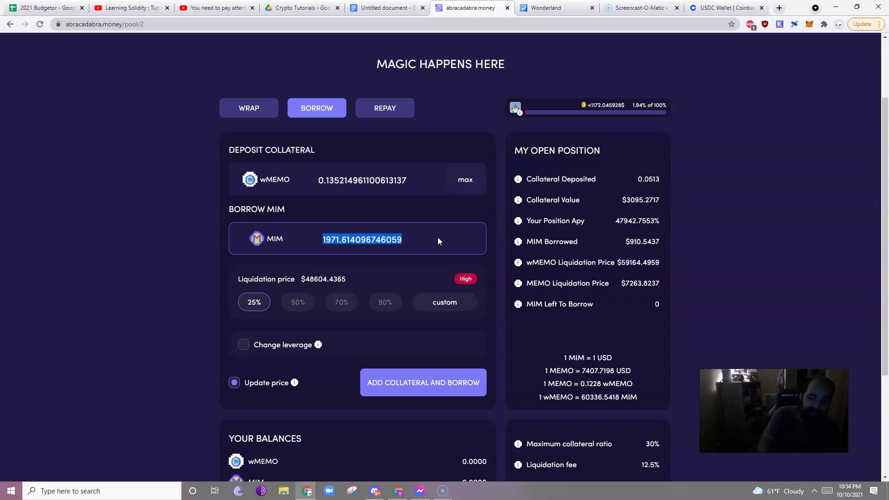
{"action": "left_click", "coordinate": [386, 249]}
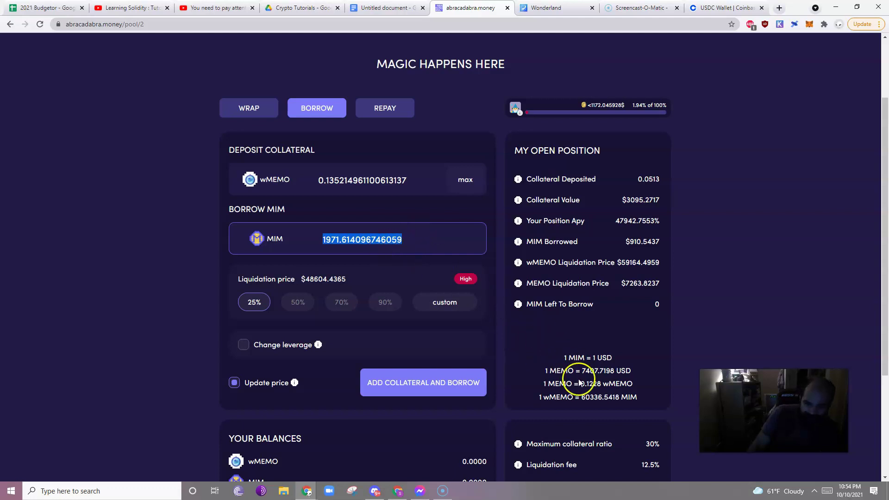
{"action": "left_click_drag", "start_coordinate": [305, 279], "coordinate": [314, 279]}
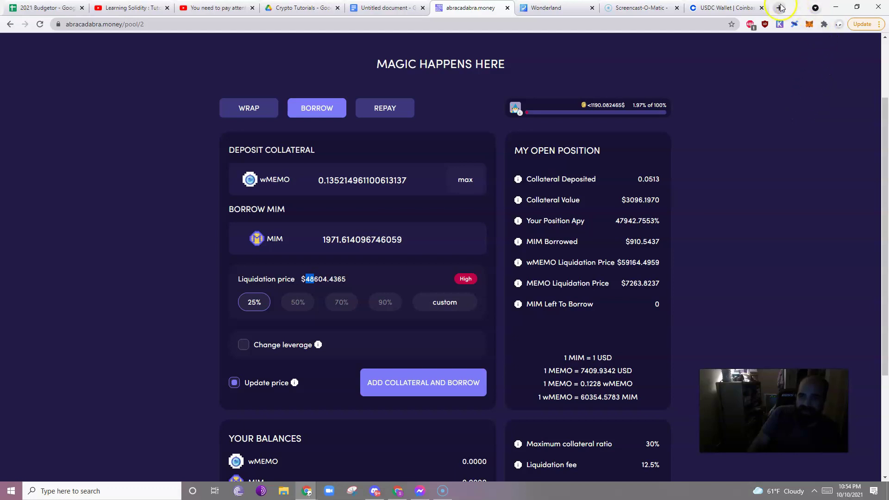
Calculate 48/60 with Google in a new browser tab to compare the liquidation price with the wMEMO price
{"action": "key", "text": "ctrl+t"}
{"action": "left_click", "coordinate": [710, 23]}
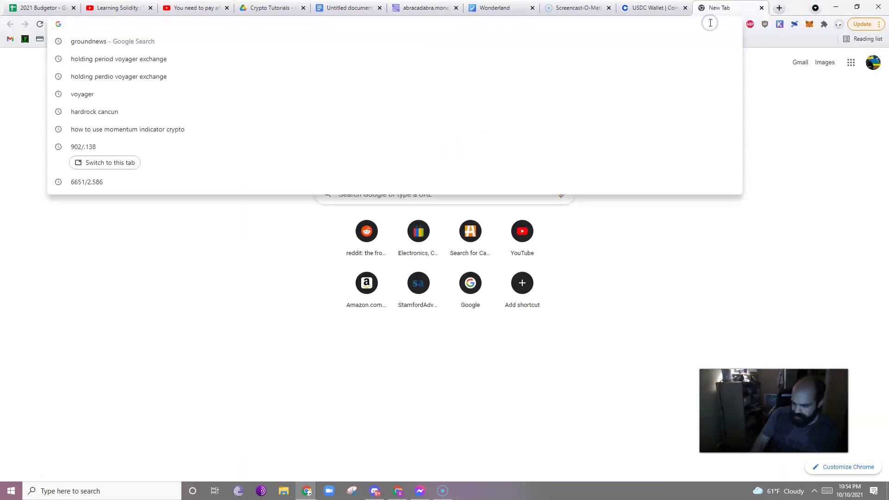
{"action": "type", "text": "48/60"}
{"action": "key", "text": "Return"}
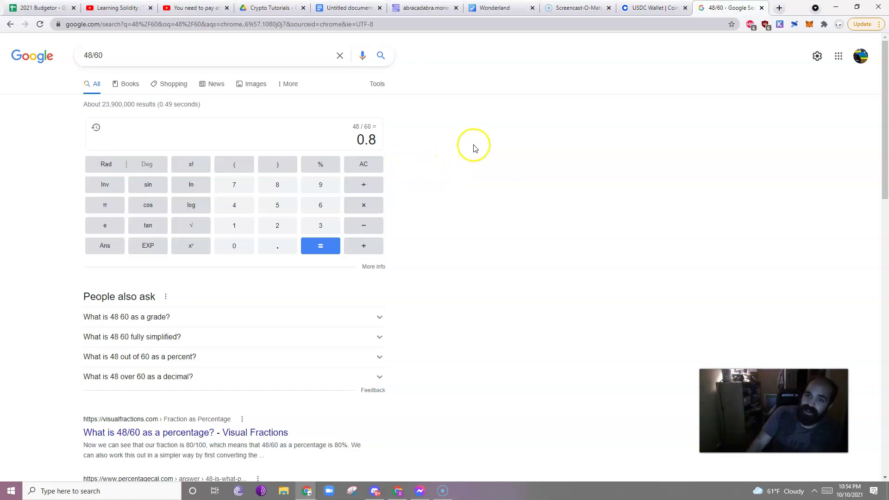
Return to Abracadabra and set a custom borrow percentage of 12 for the MIM loan
{"action": "left_click", "coordinate": [429, 8]}
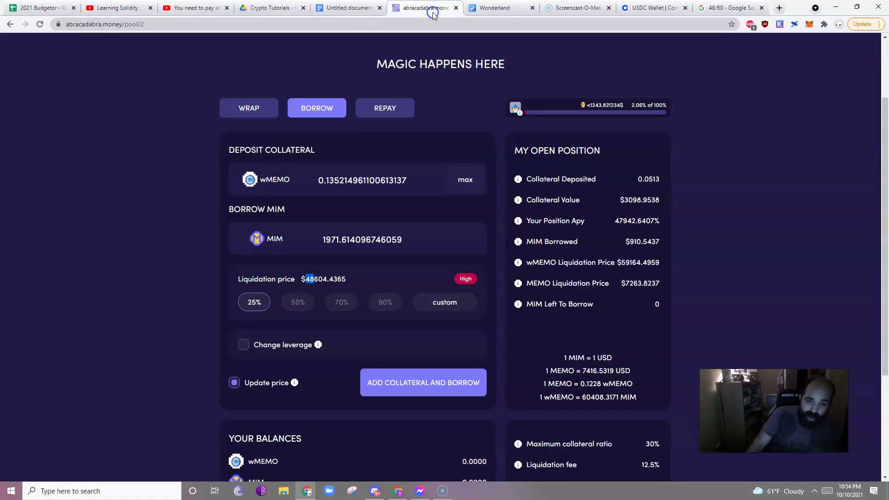
{"action": "left_click", "coordinate": [442, 302]}
{"action": "type", "text": "12"}
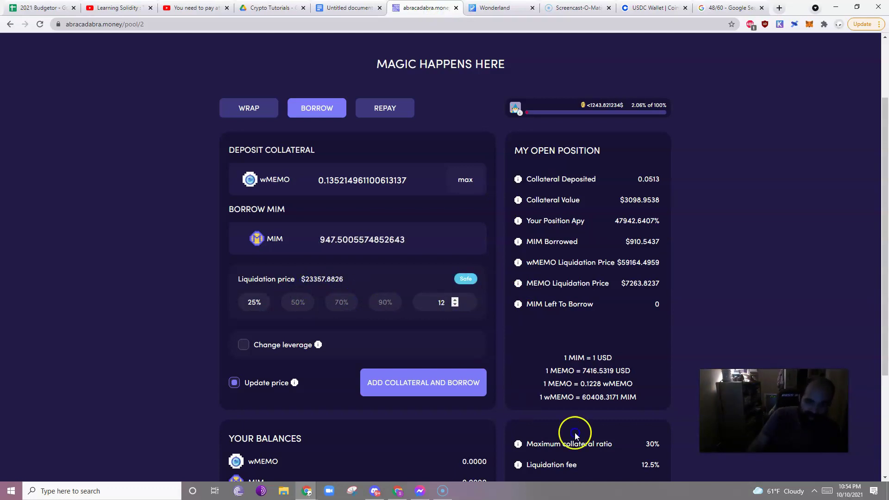
Change the Google calculation to 23/60 and examine the first decimals of the result
{"action": "left_click", "coordinate": [731, 8]}
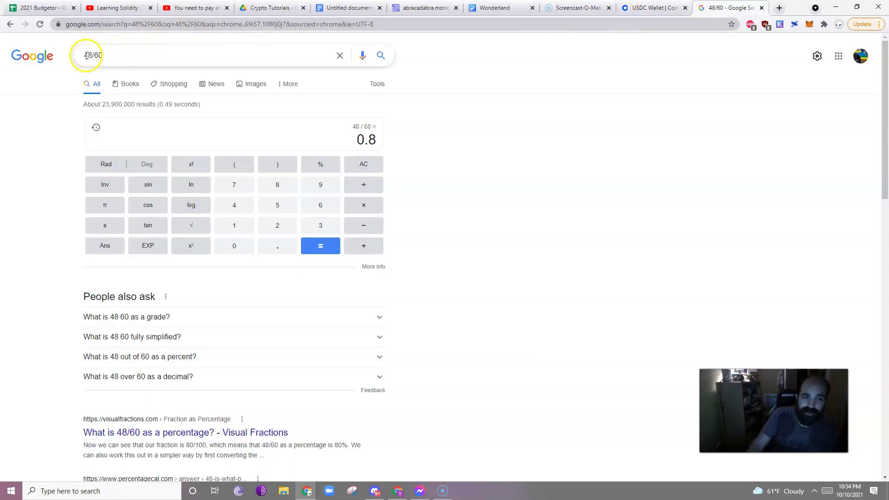
{"action": "left_click_drag", "start_coordinate": [89, 56], "coordinate": [2, 57]}
{"action": "type", "text": "2"}
{"action": "key", "text": "Delete"}
{"action": "type", "text": "3"}
{"action": "key", "text": "Return"}
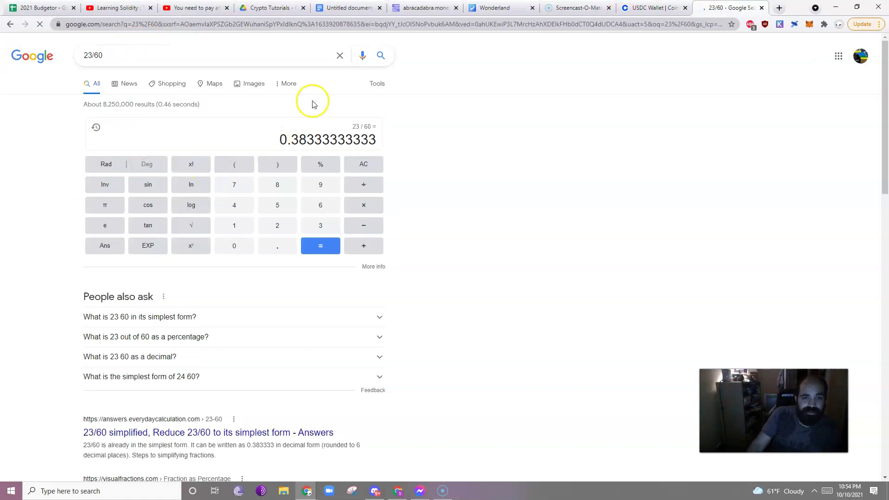
{"action": "left_click_drag", "start_coordinate": [291, 140], "coordinate": [302, 140]}
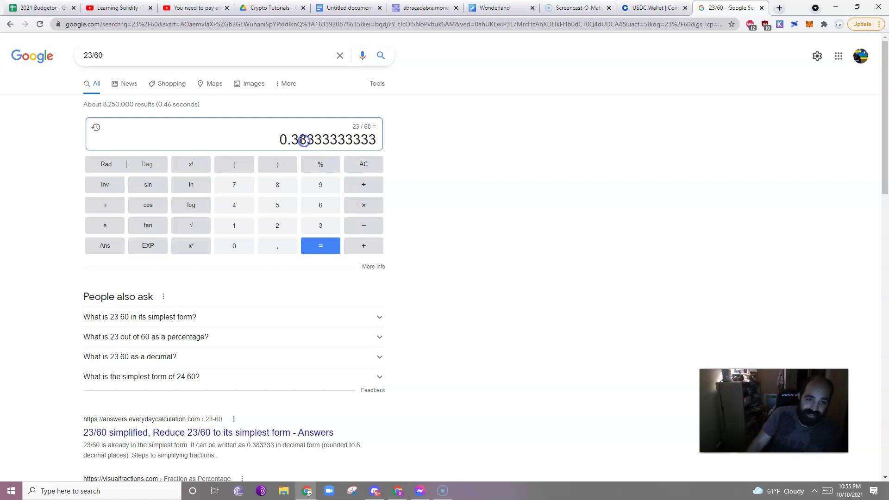
Change the Google calculation to .38*75 to estimate the liquidation level
{"action": "left_click_drag", "start_coordinate": [118, 54], "coordinate": [86, 57]}
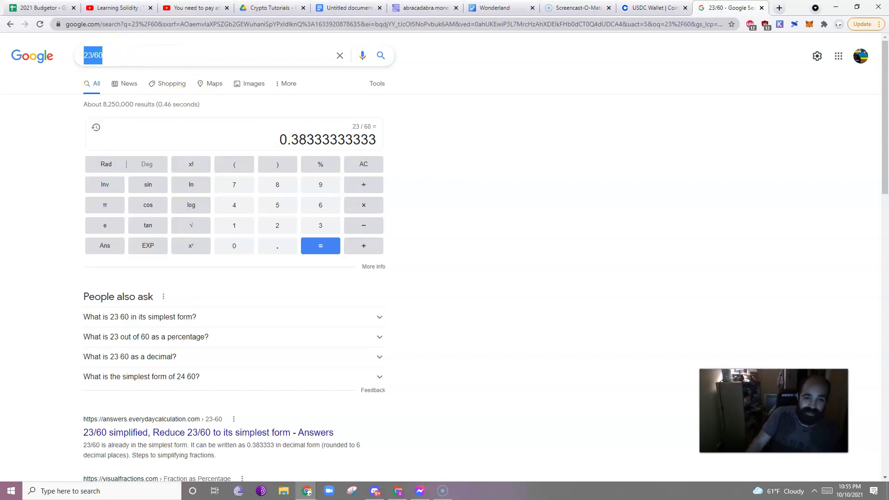
{"action": "type", "text": ".38*7"}
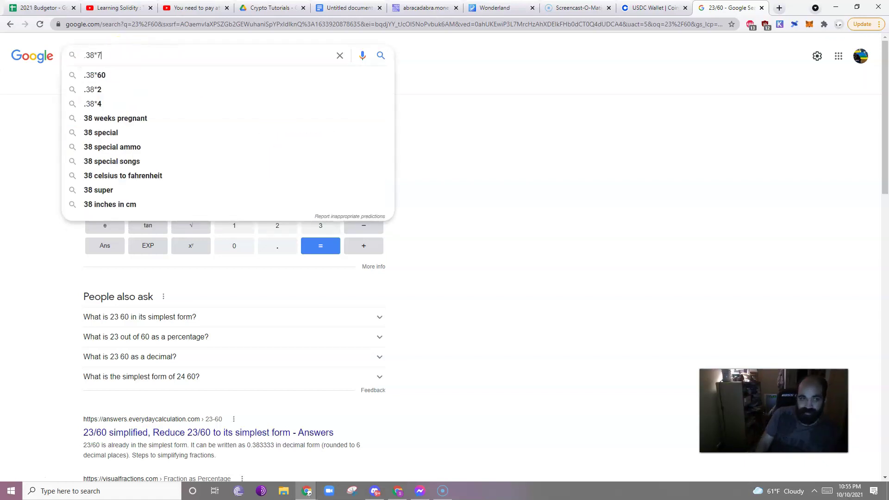
{"action": "type", "text": "5"}
{"action": "key", "text": "Return"}
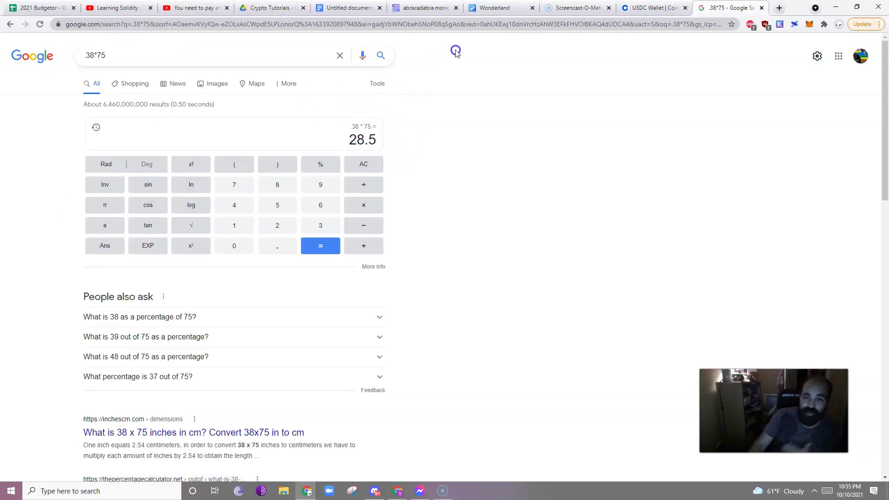
Switch to Wonderland and review the TIME staking details
{"action": "left_click", "coordinate": [487, 9]}
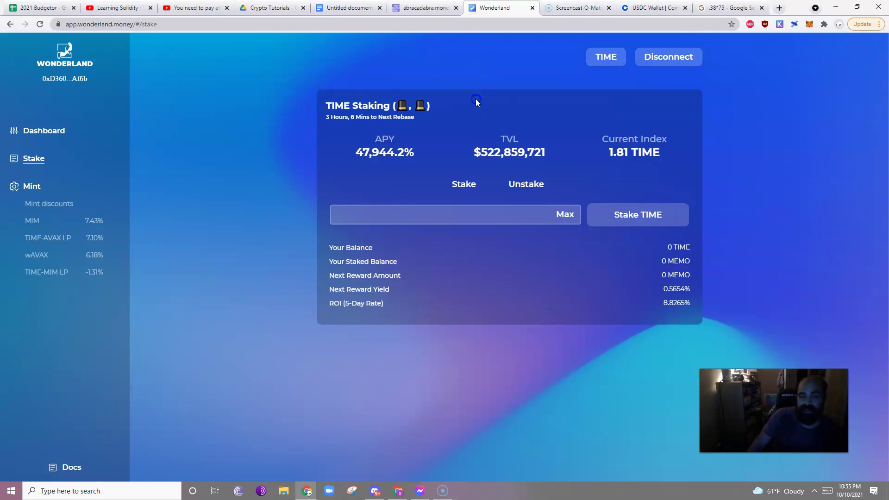
{"action": "left_click", "coordinate": [809, 175]}
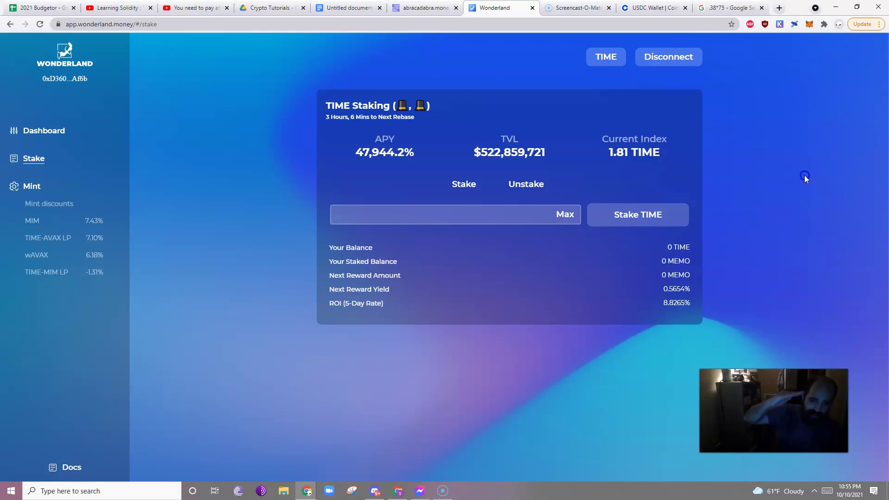
{"action": "left_click", "coordinate": [323, 8]}
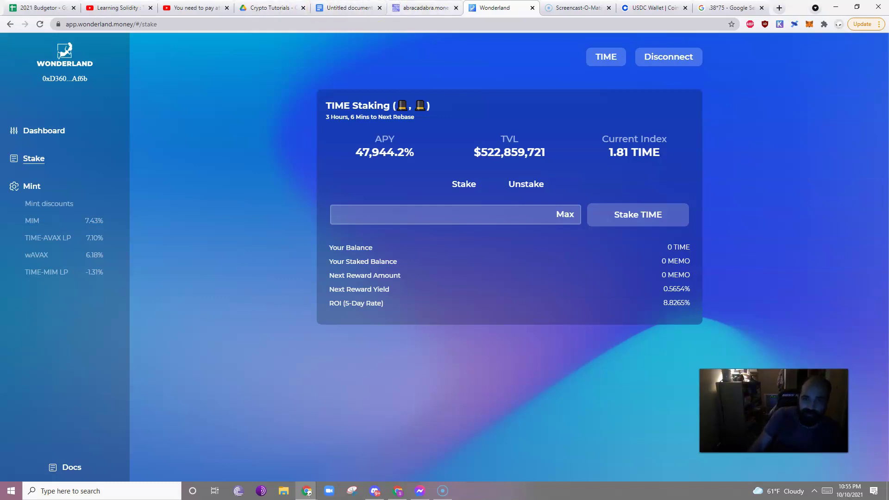
Return to Abracadabra, check the MIM borrow amount and try to add the collateral and borrow at 12%
{"action": "left_click", "coordinate": [424, 7]}
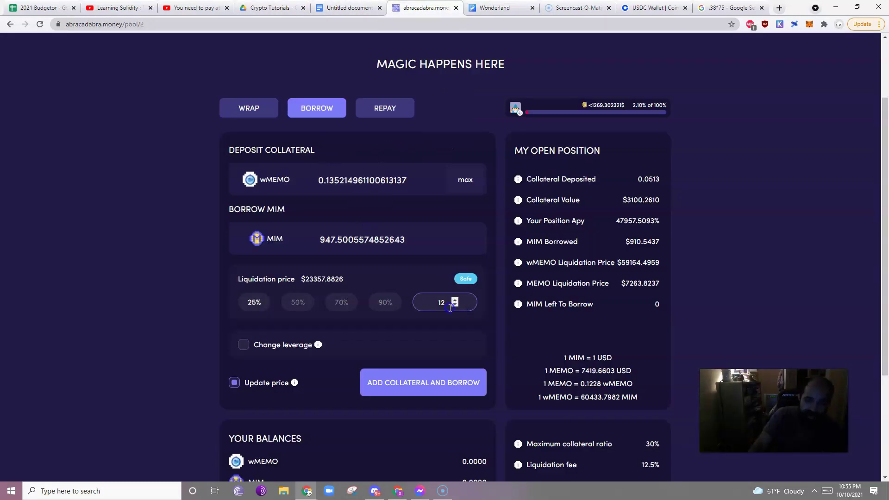
{"action": "left_click", "coordinate": [384, 320]}
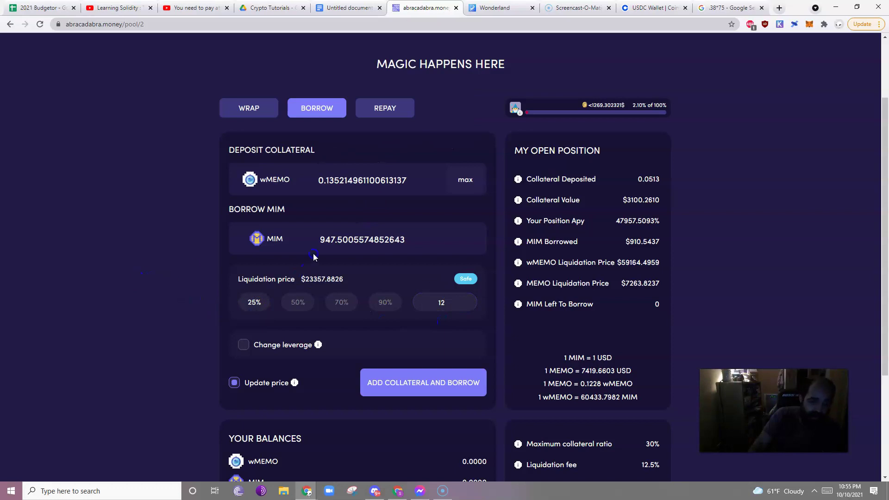
{"action": "left_click_drag", "start_coordinate": [318, 241], "coordinate": [422, 244]}
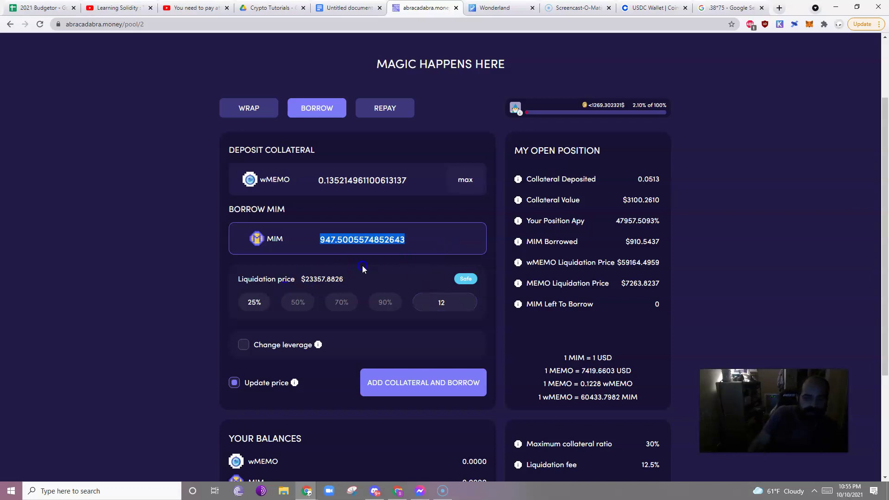
{"action": "left_click", "coordinate": [428, 389]}
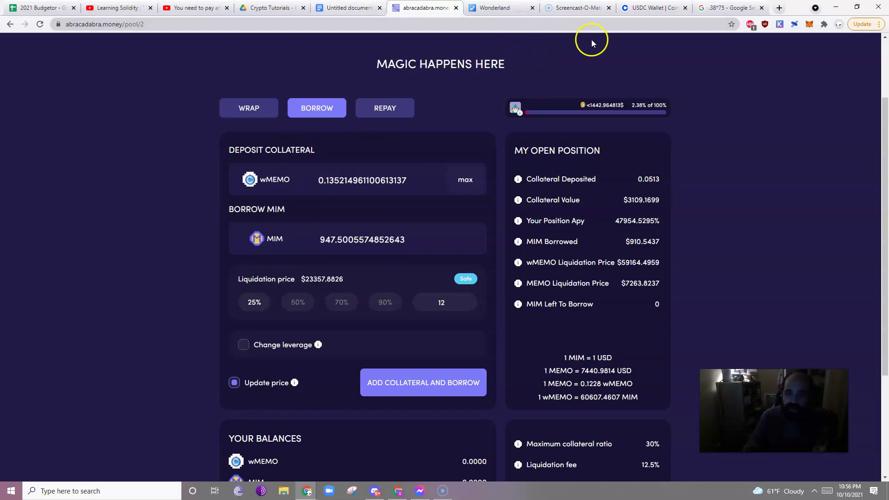
Open the Trader Joe site in place of the Screencast-O-Matic page and go to its trading page
{"action": "left_click", "coordinate": [585, 8]}
{"action": "left_click", "coordinate": [571, 21]}
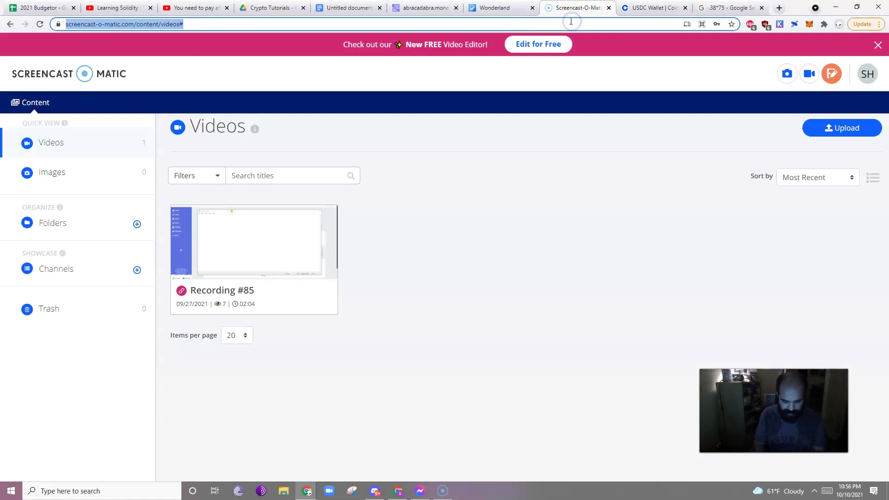
{"action": "type", "text": "trad"}
{"action": "key", "text": "Return"}
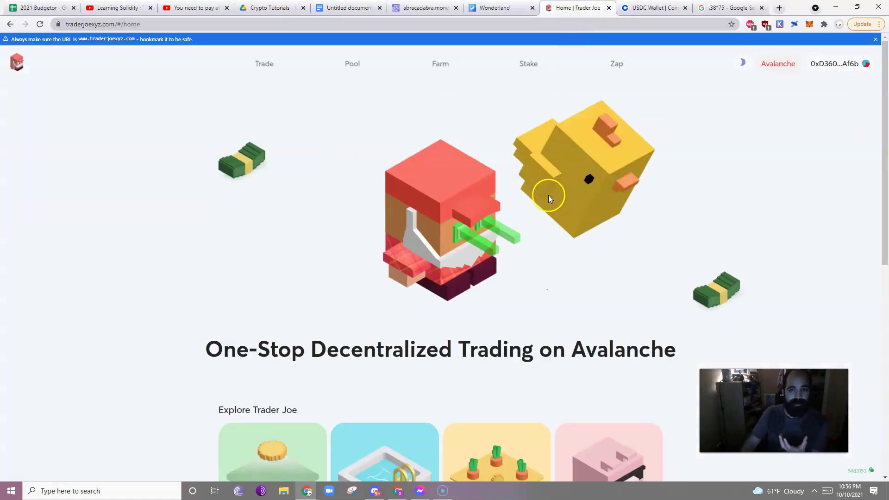
{"action": "left_click", "coordinate": [273, 63]}
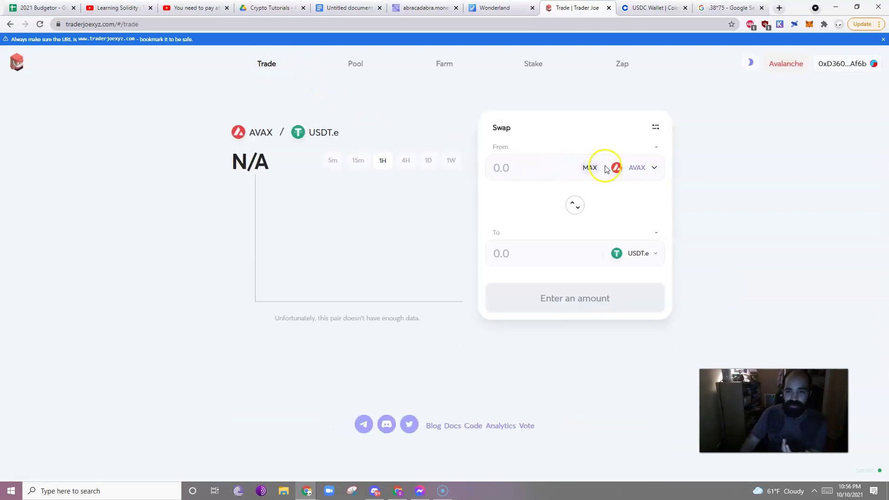
Set up a swap from MIM to TIME on Trader Joe with 900 MIM as the amount
{"action": "left_click", "coordinate": [633, 169]}
{"action": "type", "text": "mim"}
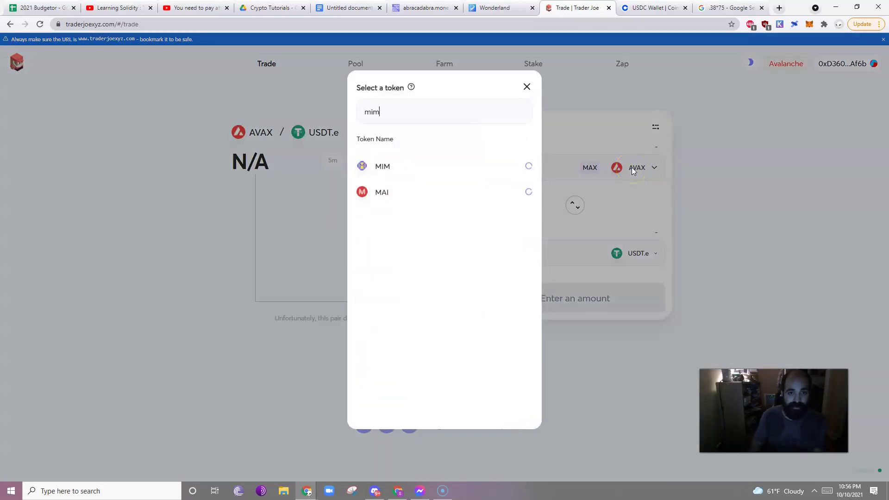
{"action": "left_click", "coordinate": [402, 175]}
{"action": "left_click", "coordinate": [635, 254]}
{"action": "type", "text": "time"}
{"action": "left_click", "coordinate": [400, 172]}
{"action": "left_click", "coordinate": [590, 168]}
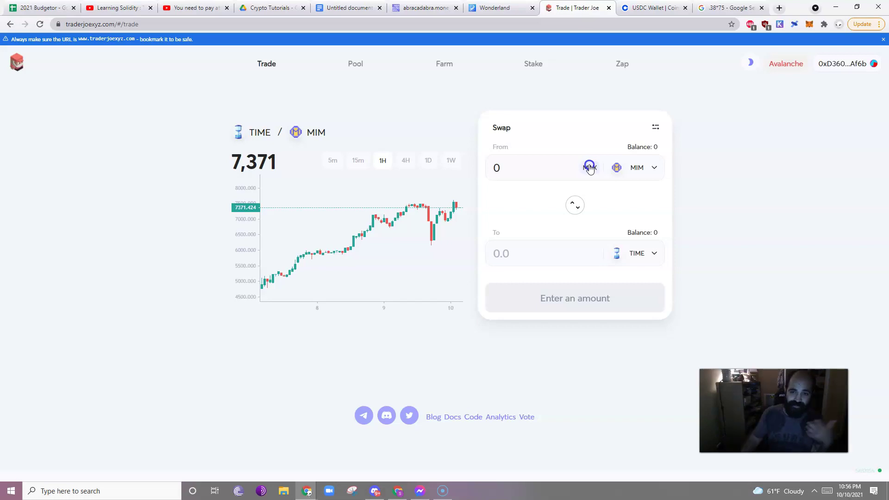
{"action": "type", "text": "900"}
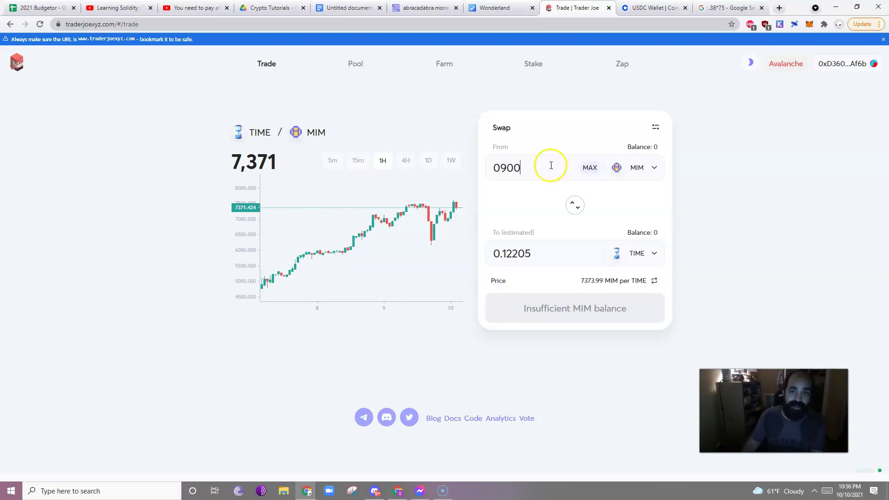
Return to Wonderland's staking page and choose the maximum TIME amount to stake
{"action": "left_click", "coordinate": [494, 7]}
{"action": "left_click", "coordinate": [566, 214]}
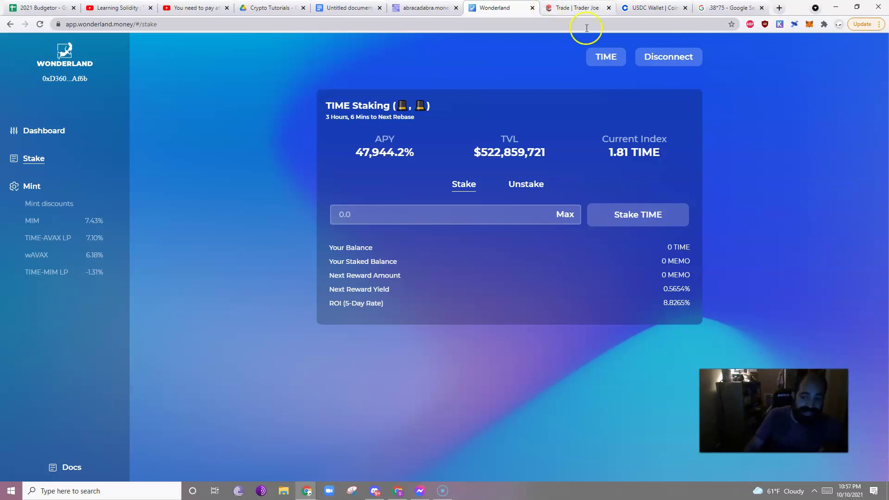
Switch to Abracadabra and look at the dialog for wrapping MEMO into wMEMO, leaving it without wrapping anything
{"action": "left_click", "coordinate": [427, 8]}
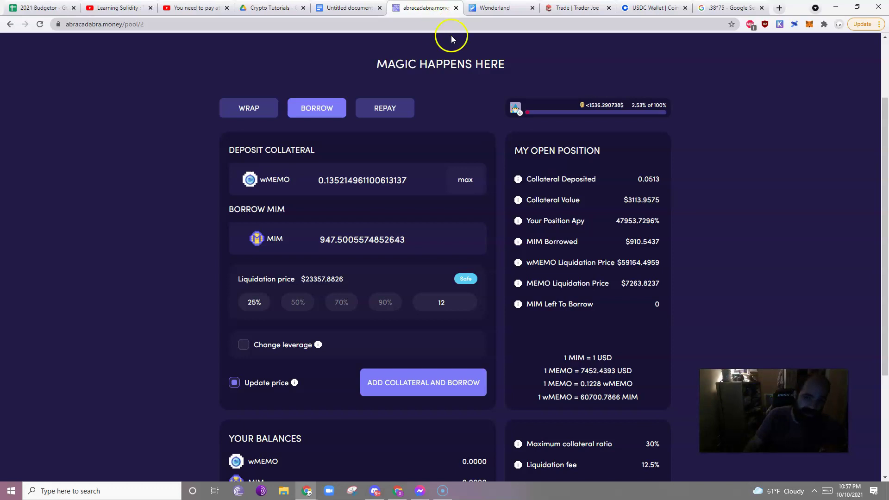
{"action": "left_click", "coordinate": [248, 103]}
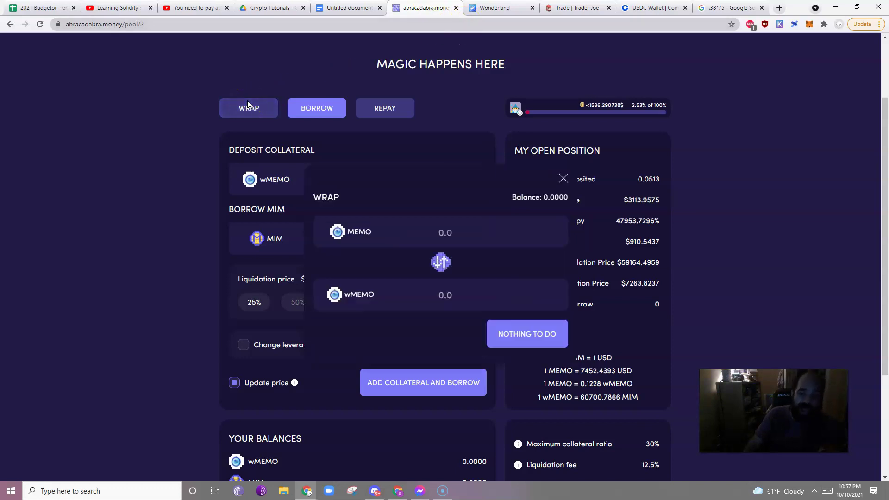
{"action": "left_click", "coordinate": [521, 328]}
{"action": "left_click", "coordinate": [565, 181]}
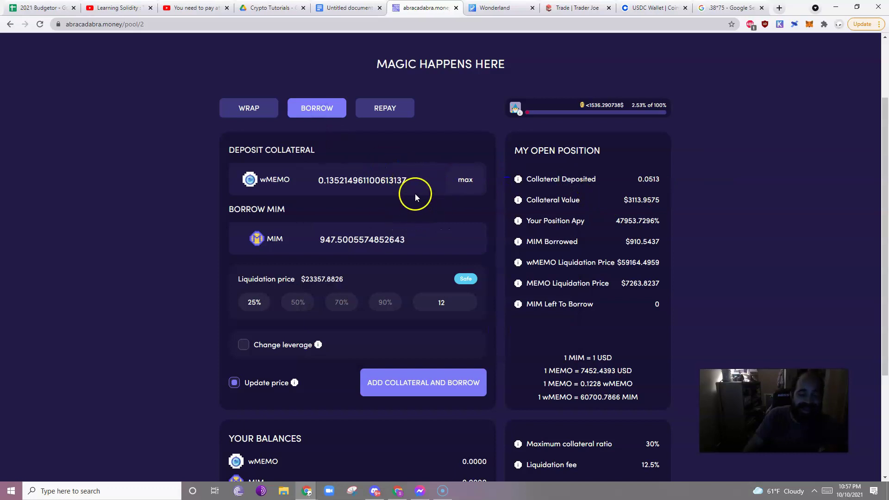
Set the MIM borrow amount to 0 so that only wMEMO collateral is deposited
{"action": "left_click", "coordinate": [387, 241]}
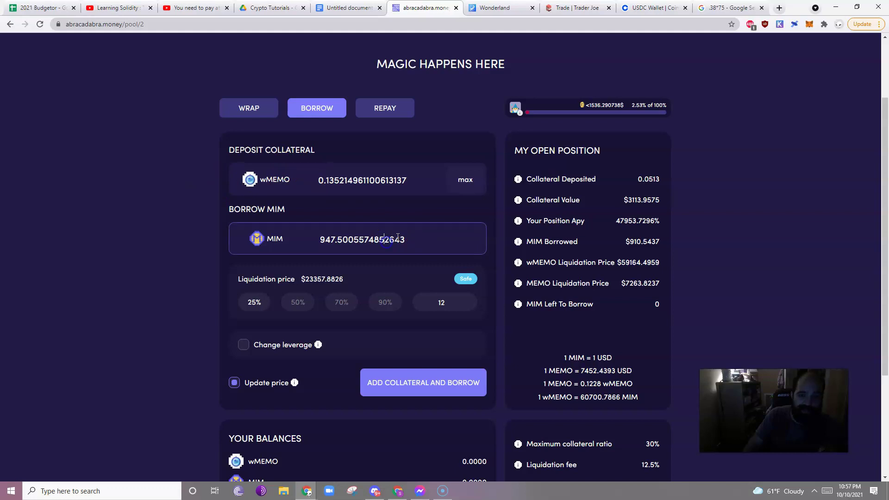
{"action": "left_click_drag", "start_coordinate": [397, 237], "coordinate": [298, 239]}
{"action": "key", "text": "BackSpace"}
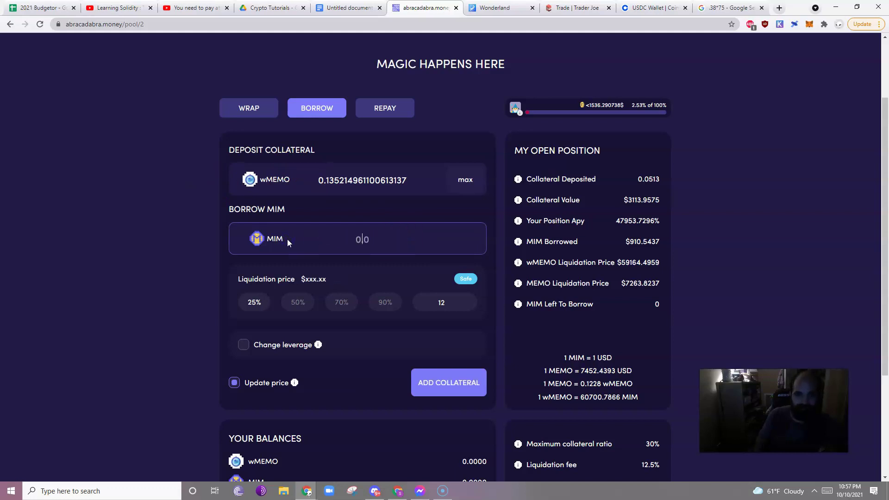
{"action": "type", "text": "0"}
Add the maximum wMEMO as collateral without borrowing and confirm the transaction in MetaMask
{"action": "left_click", "coordinate": [416, 386]}
{"action": "left_click", "coordinate": [449, 379]}
{"action": "left_click", "coordinate": [449, 386]}
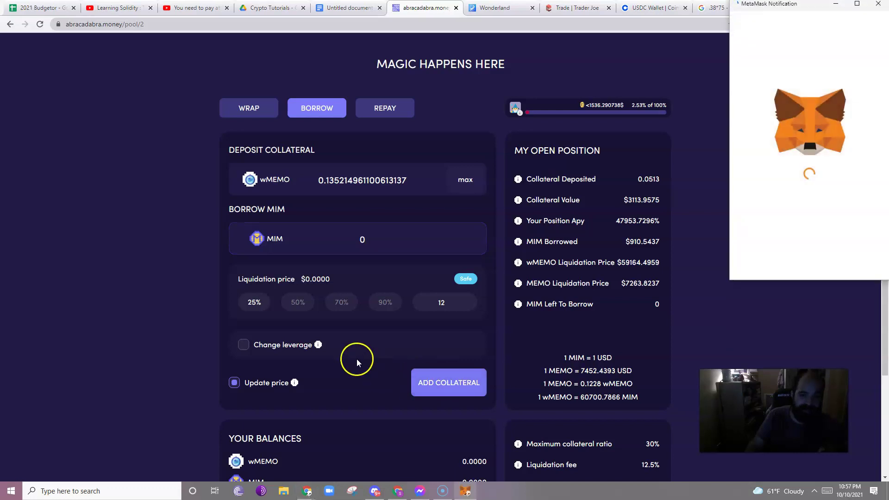
{"action": "left_click", "coordinate": [832, 262]}
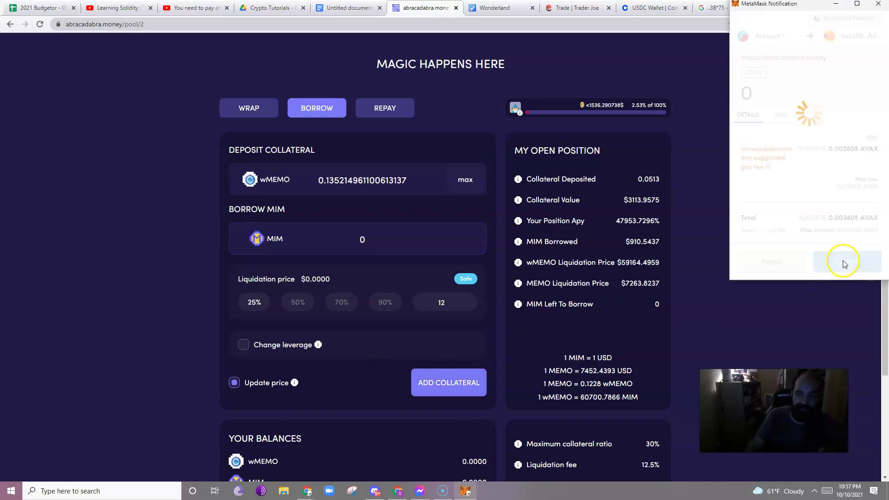
Examine the open position's wMEMO and MEMO liquidation prices and the remaining MIM borrowing capacity
{"action": "scroll", "coordinate": [745, 245], "scroll_direction": "down", "scroll_amount": 1}
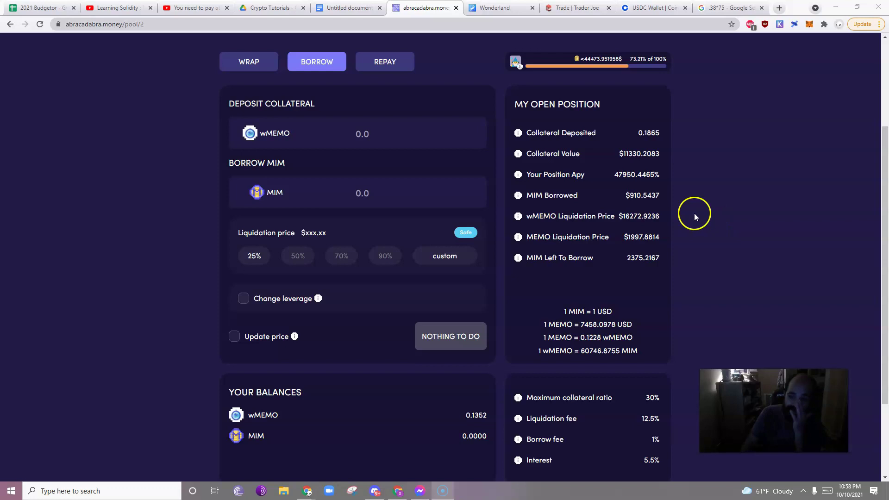
{"action": "left_click", "coordinate": [633, 223]}
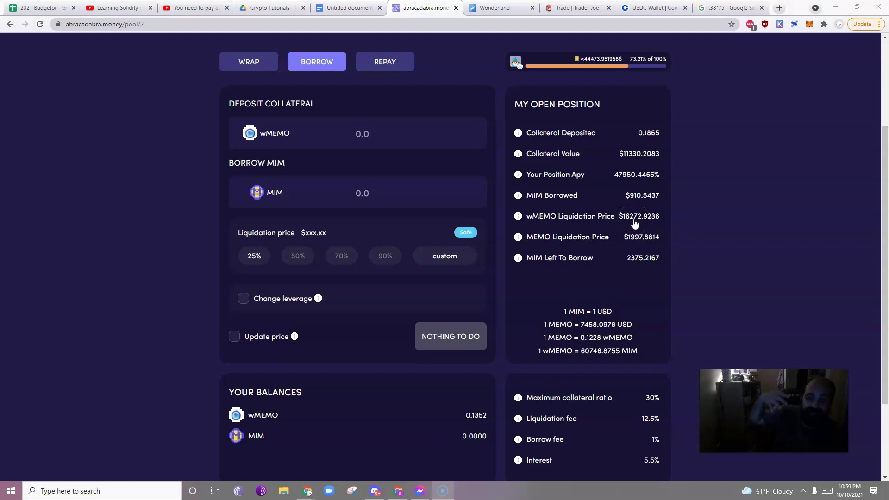
{"action": "left_click", "coordinate": [594, 361]}
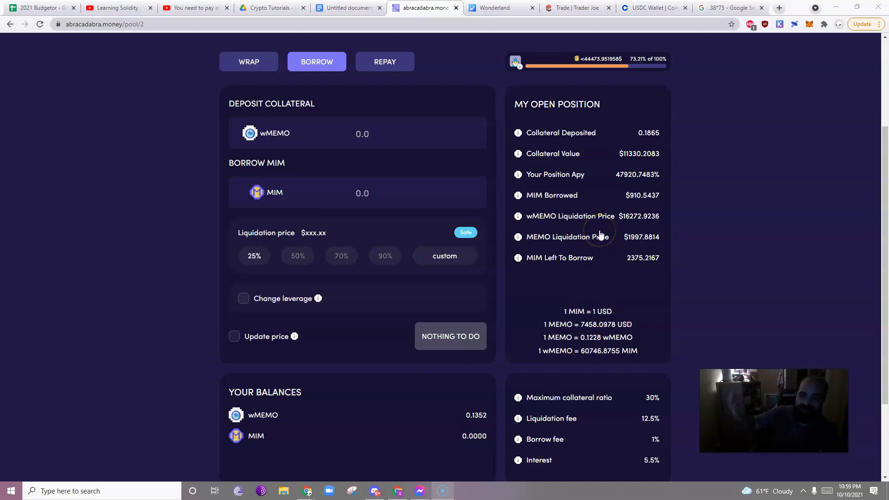
{"action": "left_click", "coordinate": [364, 194]}
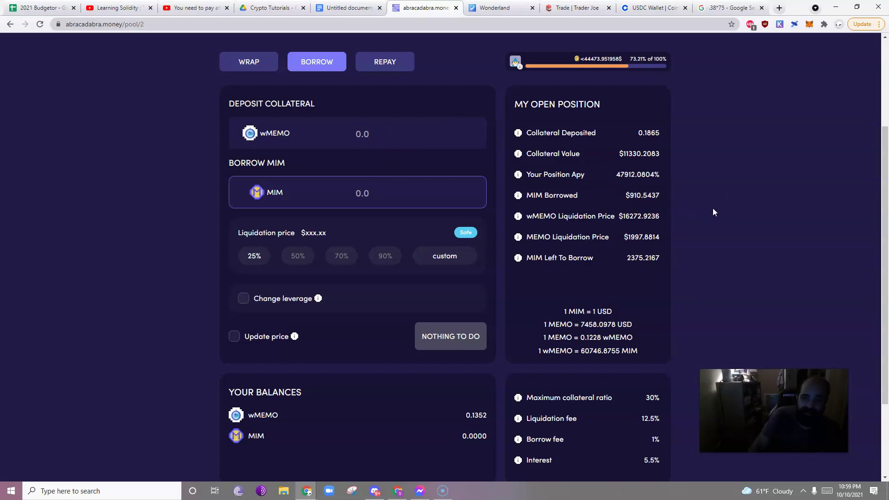
Switch to the Google Docs guide and name the document "How to (9, 9) with Wonderland ($TIME)"
{"action": "left_click", "coordinate": [507, 8]}
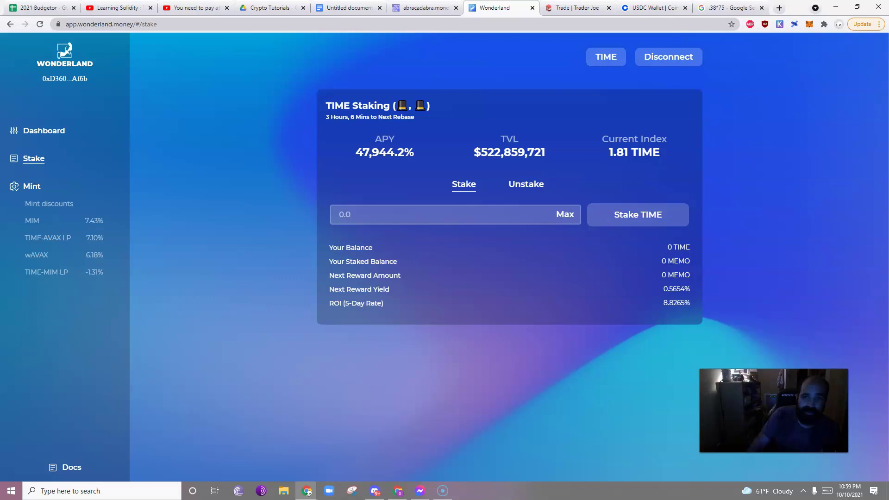
{"action": "left_click", "coordinate": [349, 7]}
{"action": "left_click", "coordinate": [75, 42]}
{"action": "left_click", "coordinate": [470, 223]}
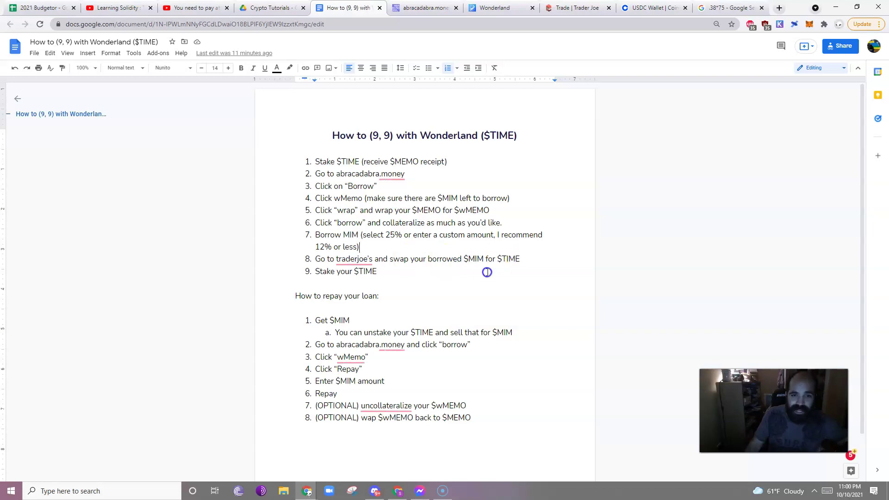
Add a tenth item to the first numbered list: "Go back to abracadabra.money, wrap new memo & collateralize"
{"action": "left_click", "coordinate": [429, 273]}
{"action": "key", "text": "Return"}
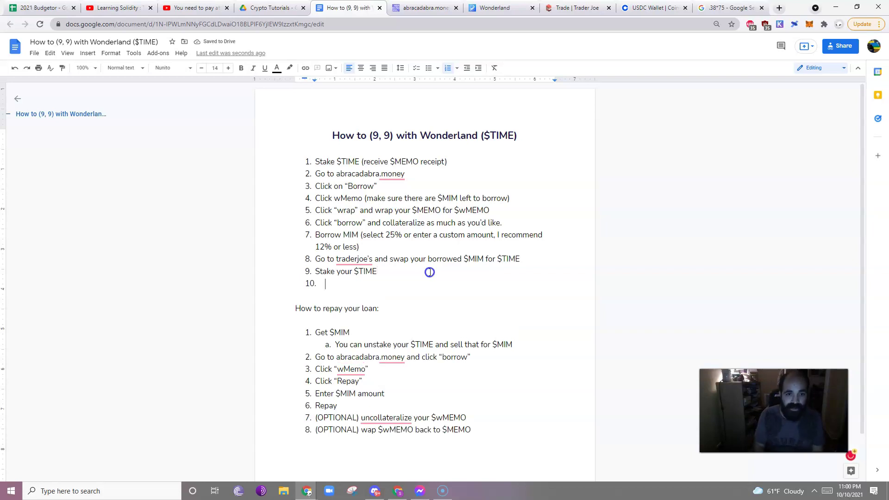
{"action": "key", "text": "BackSpace"}
{"action": "key", "text": "ctrl+z"}
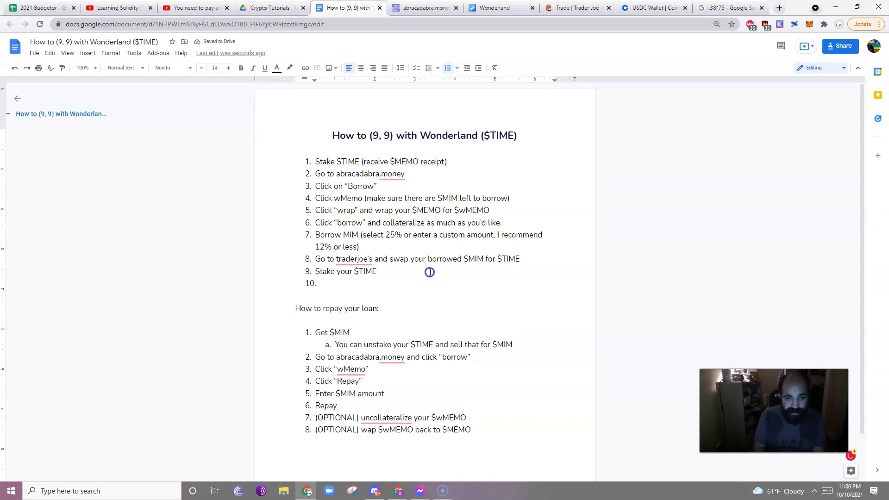
{"action": "type", "text": "Go back to"}
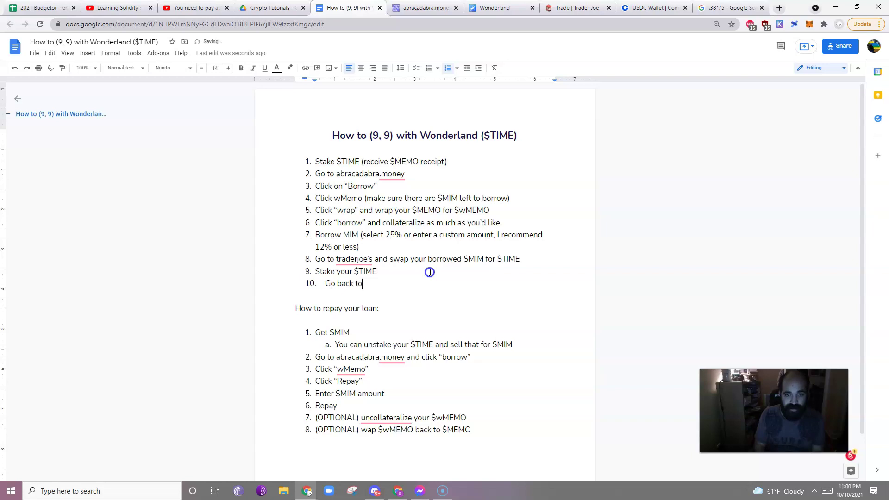
{"action": "type", "text": " abracadabra.money"}
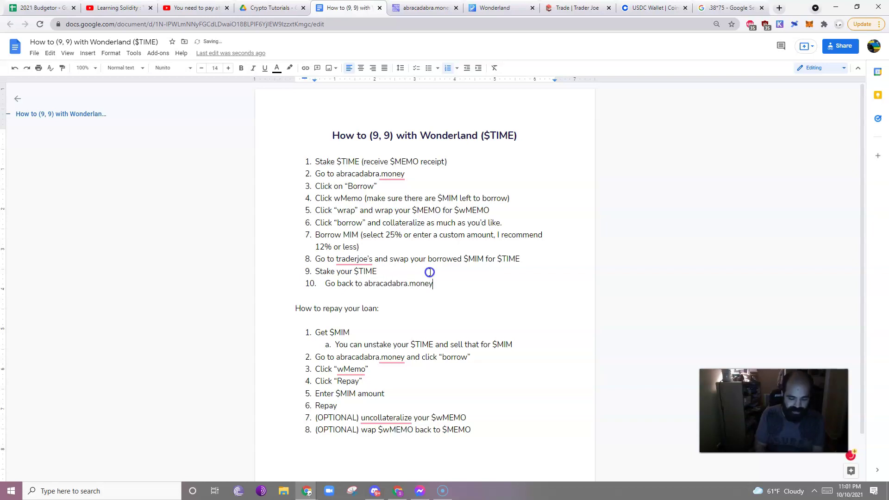
{"action": "type", "text": ", wrap new memo,"}
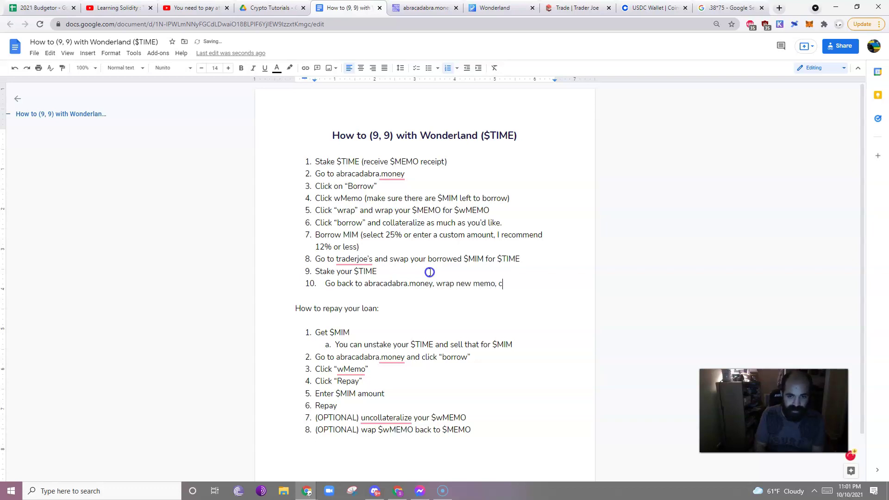
{"action": "key", "text": "BackSpace"}
{"action": "type", "text": "& "}
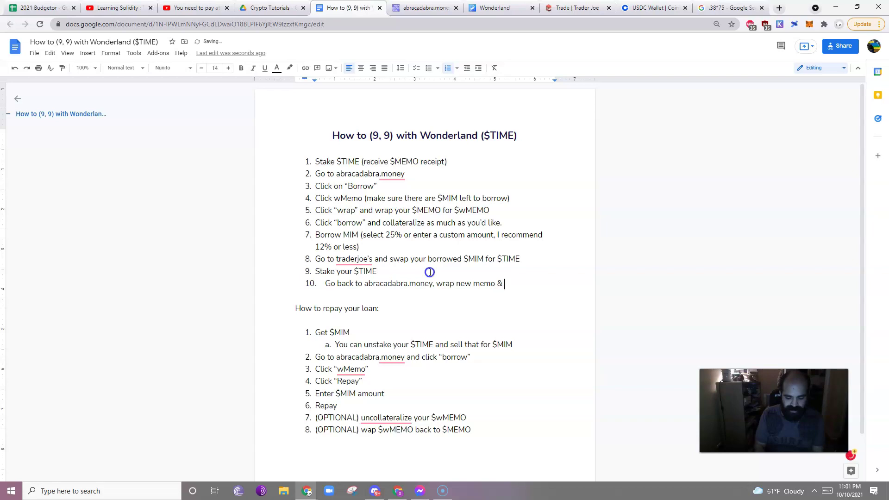
{"action": "type", "text": "collateralize"}
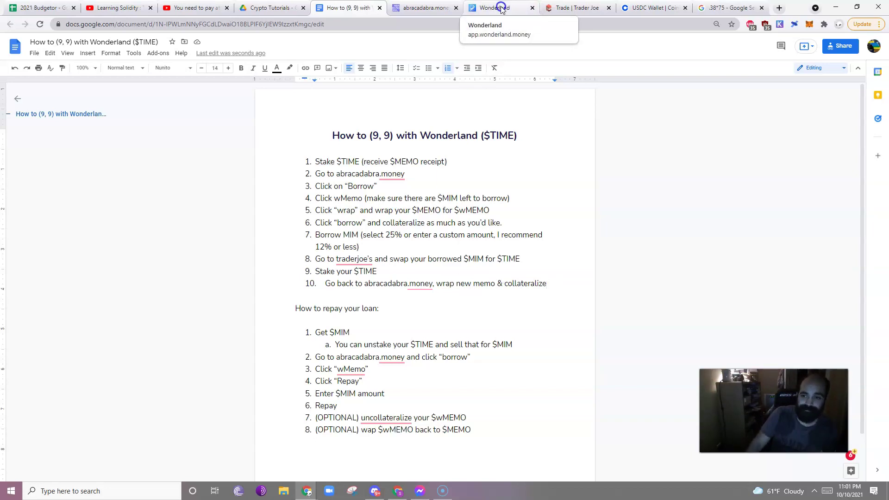
Review the "How to repay your loan" section of the guide, highlighting its first item "Get $MIM"
{"action": "scroll", "coordinate": [317, 319], "scroll_direction": "down", "scroll_amount": 1}
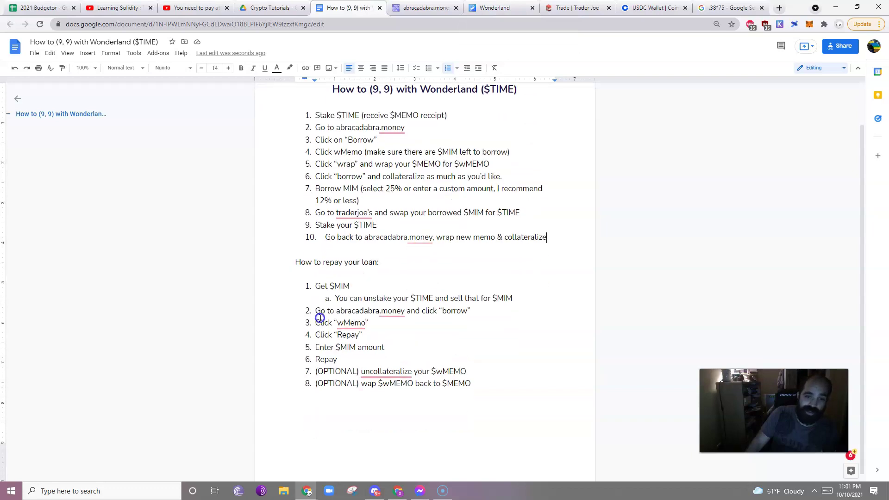
{"action": "left_click_drag", "start_coordinate": [317, 285], "coordinate": [369, 285]}
{"action": "left_click", "coordinate": [368, 285]}
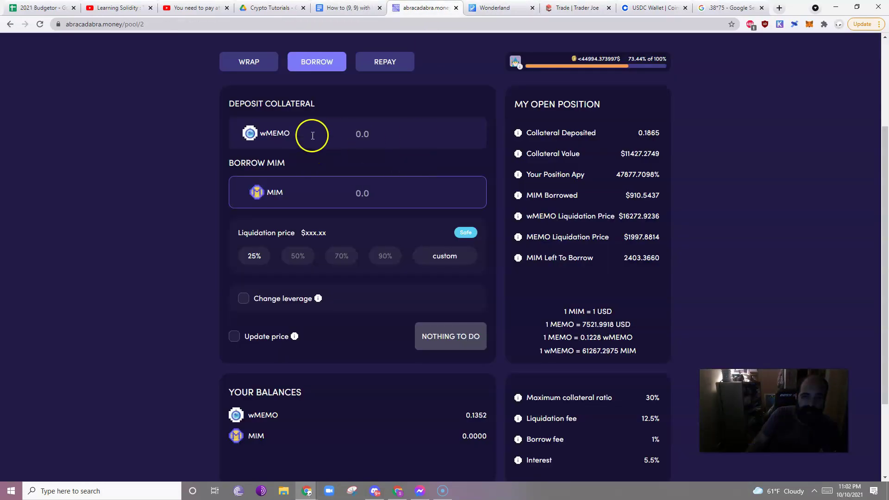
Switch to Abracadabra and open the wMEMO pool's repay form from the list of borrowing markets
{"action": "left_click", "coordinate": [388, 66]}
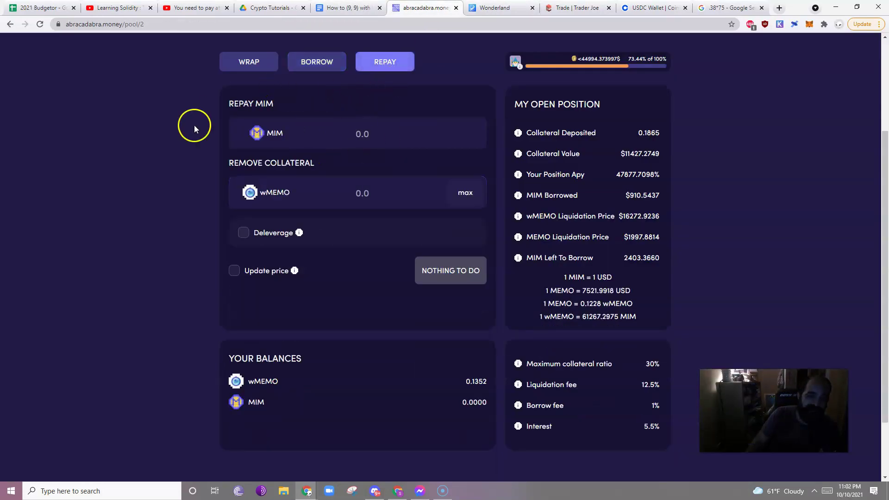
{"action": "scroll", "coordinate": [258, 198], "scroll_direction": "up", "scroll_amount": 3}
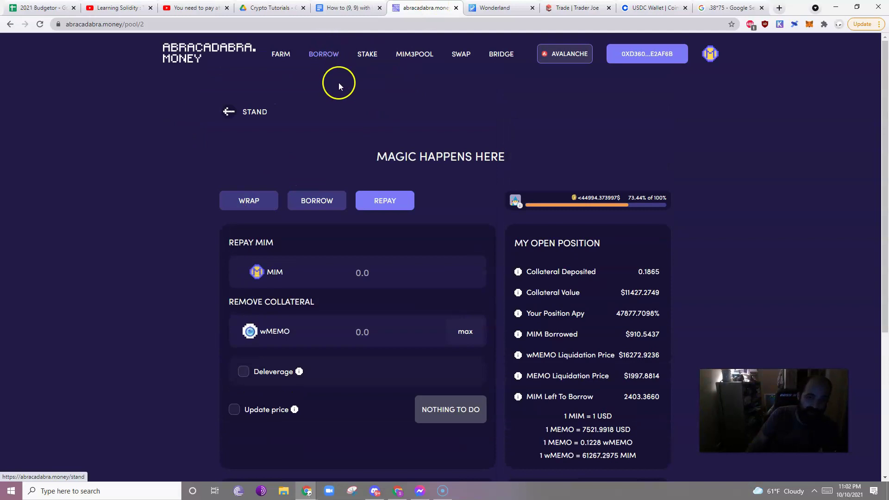
{"action": "scroll", "coordinate": [339, 97], "scroll_direction": "down", "scroll_amount": 1}
{"action": "scroll", "coordinate": [339, 98], "scroll_direction": "up", "scroll_amount": 1}
{"action": "left_click", "coordinate": [329, 53]}
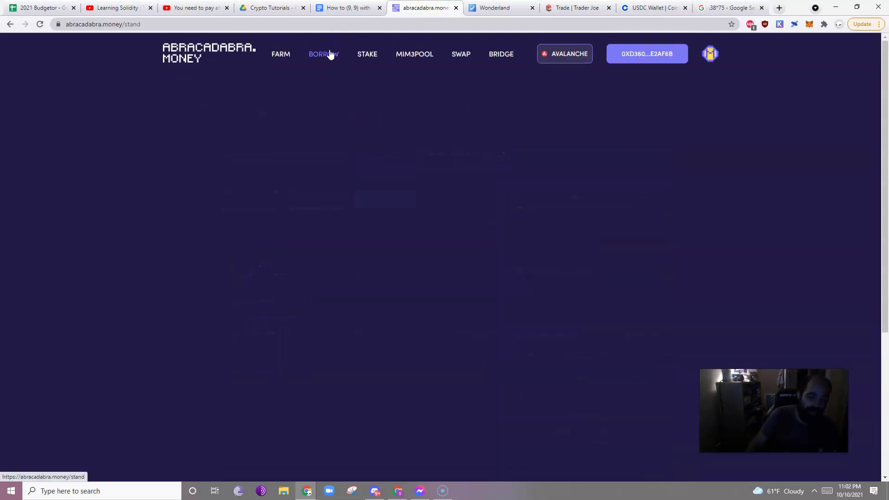
{"action": "left_click", "coordinate": [296, 306]}
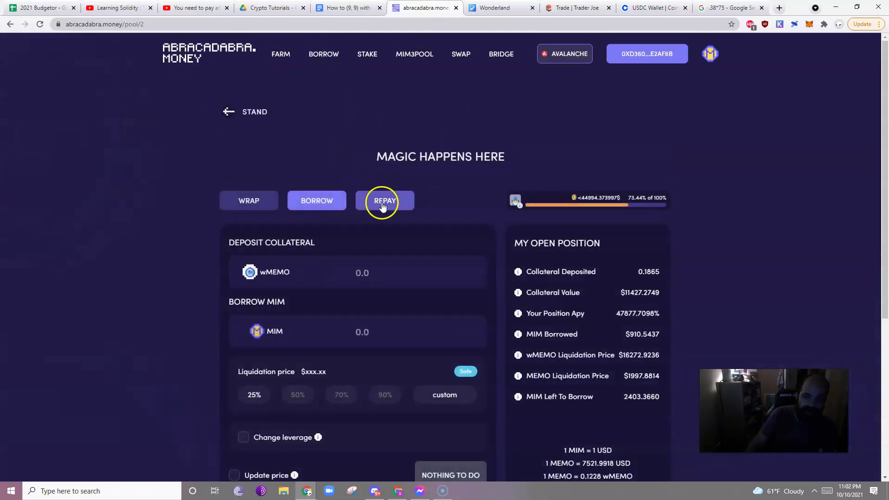
{"action": "left_click", "coordinate": [383, 206]}
{"action": "scroll", "coordinate": [377, 199], "scroll_direction": "down", "scroll_amount": 2}
Enter 910.5437 as the MIM amount to repay
{"action": "left_click", "coordinate": [374, 185]}
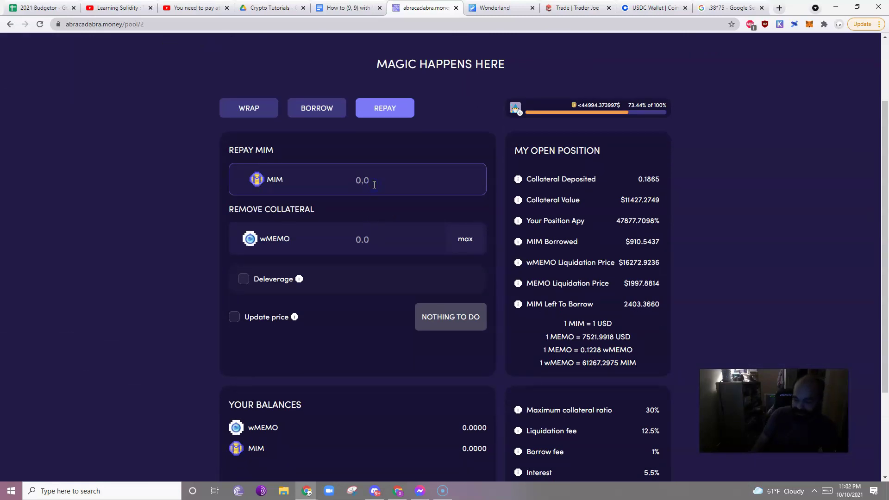
{"action": "type", "text": "910.5437"}
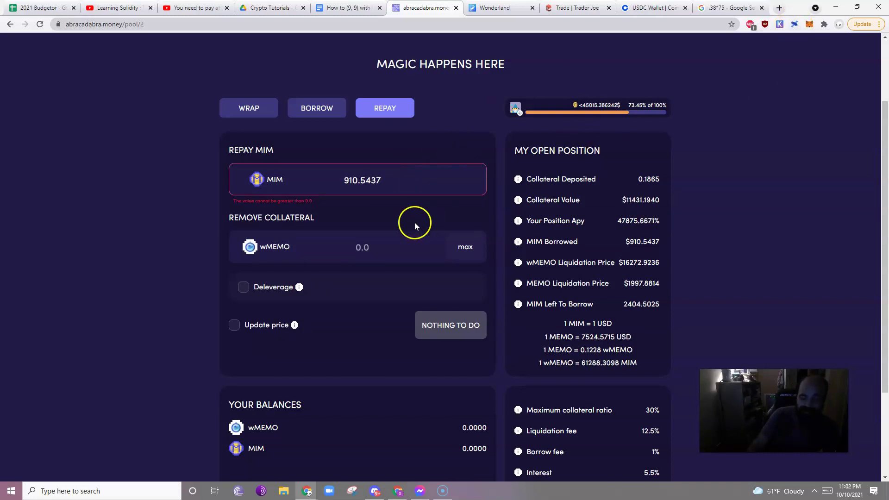
{"action": "left_click_drag", "start_coordinate": [431, 241], "coordinate": [443, 246]}
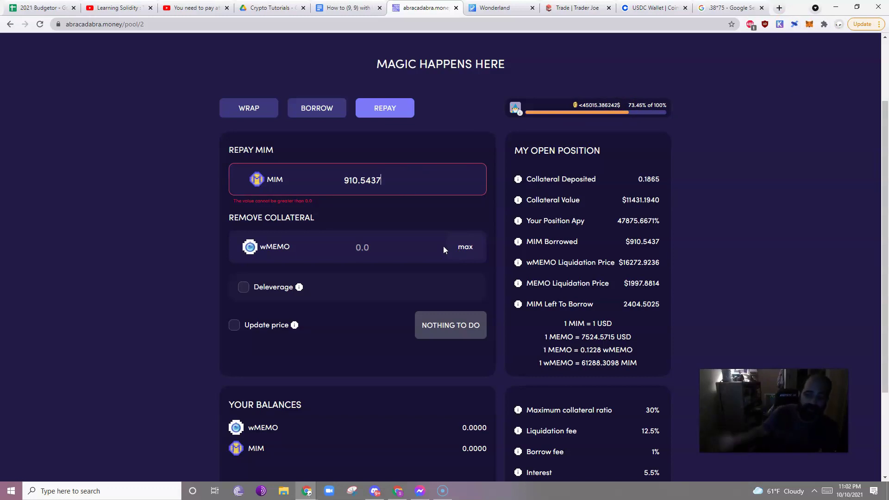
{"action": "left_click", "coordinate": [425, 248]}
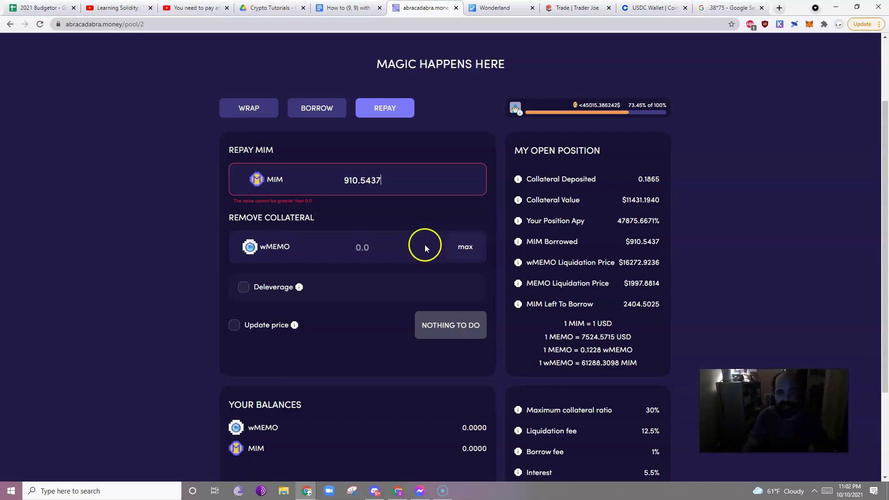
Fill in the maximum wMEMO collateral to remove and clear the amount again without submitting
{"action": "left_click", "coordinate": [463, 241]}
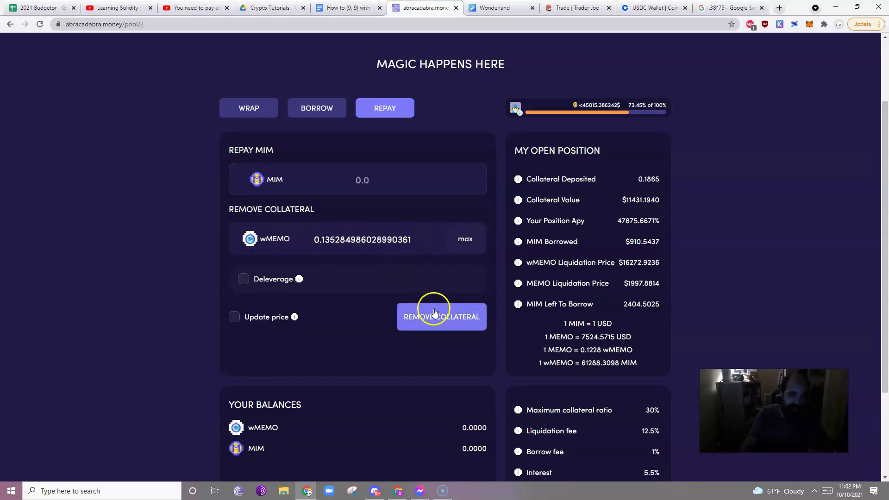
{"action": "left_click_drag", "start_coordinate": [423, 238], "coordinate": [189, 240]}
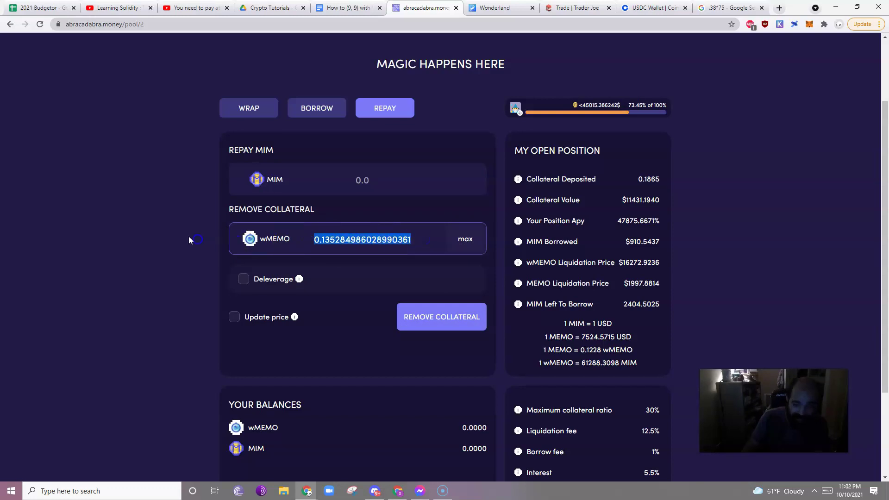
{"action": "key", "text": "BackSpace"}
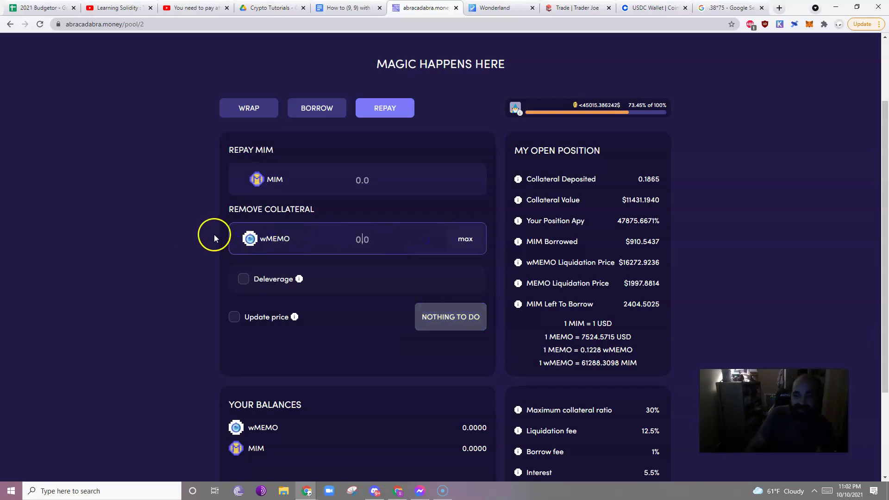
{"action": "left_click", "coordinate": [253, 295]}
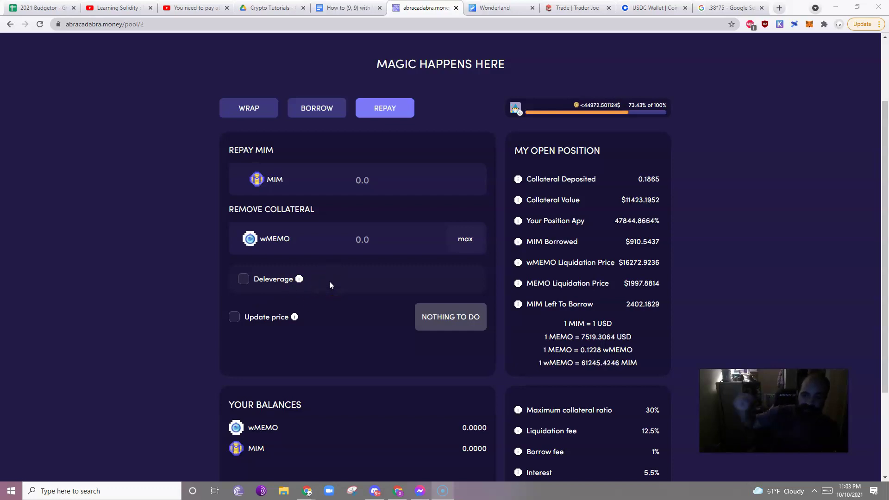
Read the explanations of the Deleverage and Update price options on the repay form
{"action": "left_click", "coordinate": [414, 392]}
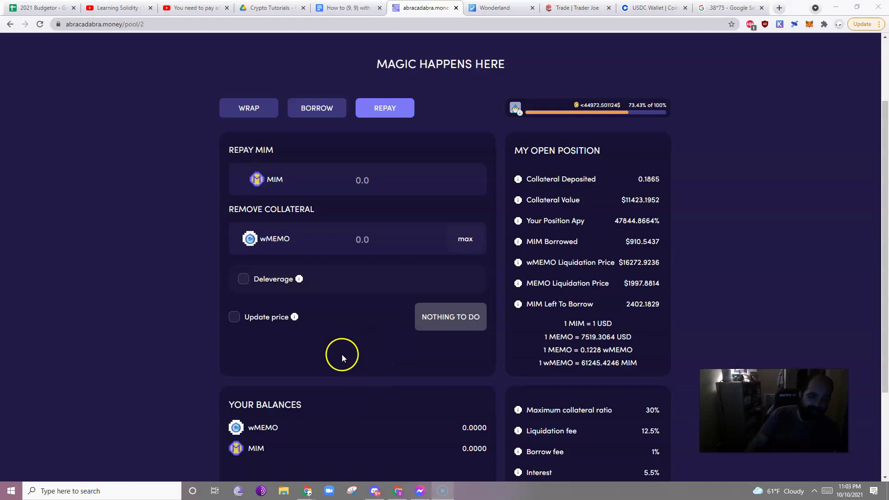
{"action": "left_click", "coordinate": [298, 279]}
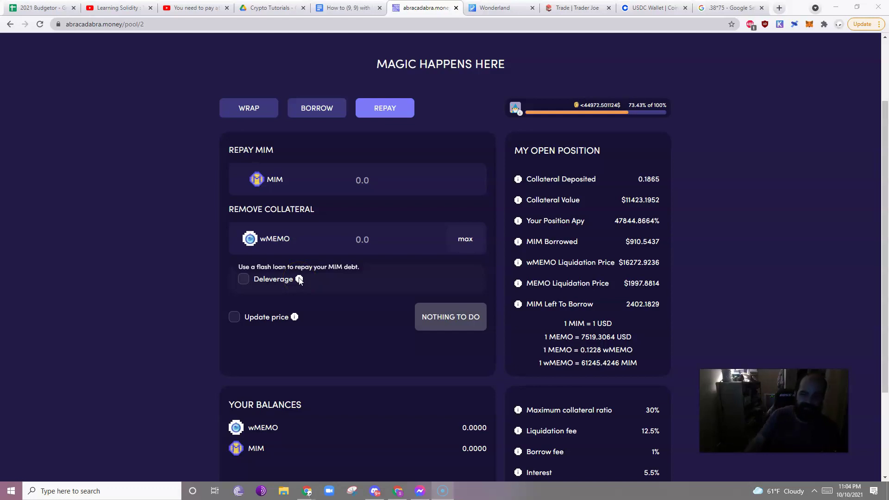
{"action": "left_click", "coordinate": [287, 323]}
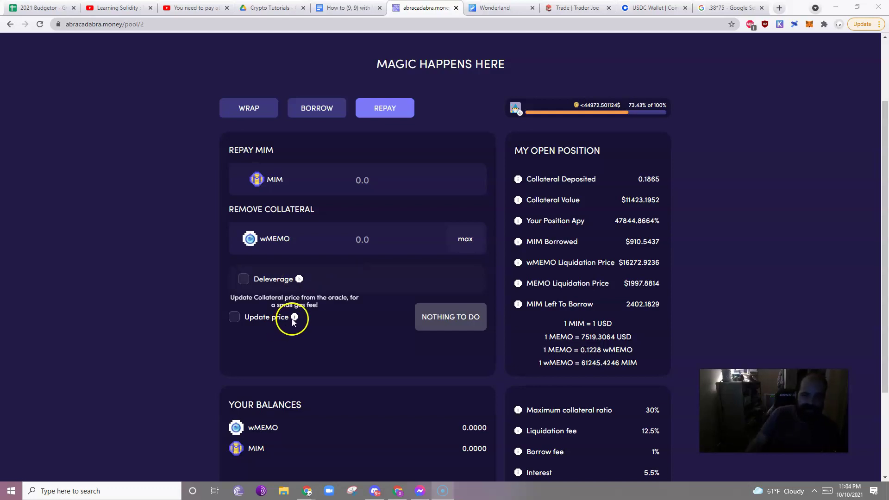
{"action": "left_click", "coordinate": [260, 321]}
{"action": "left_click", "coordinate": [247, 323]}
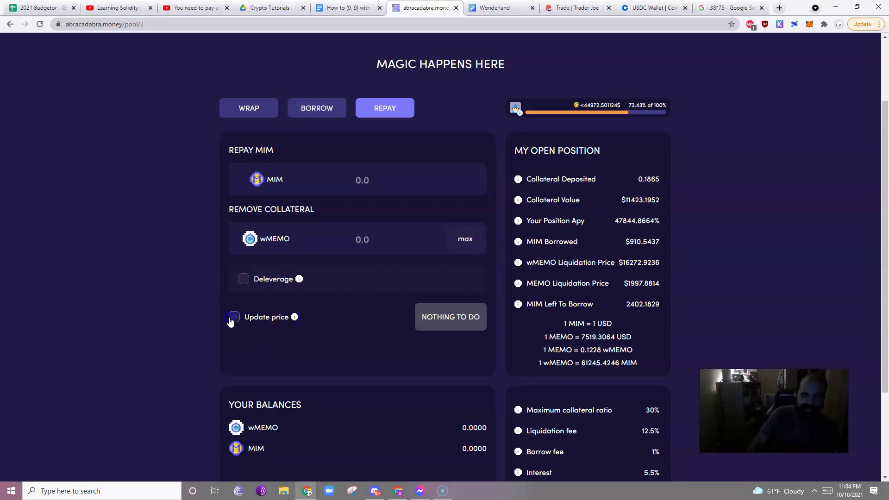
{"action": "left_click", "coordinate": [235, 323]}
{"action": "left_click", "coordinate": [146, 291]}
{"action": "left_click", "coordinate": [441, 314]}
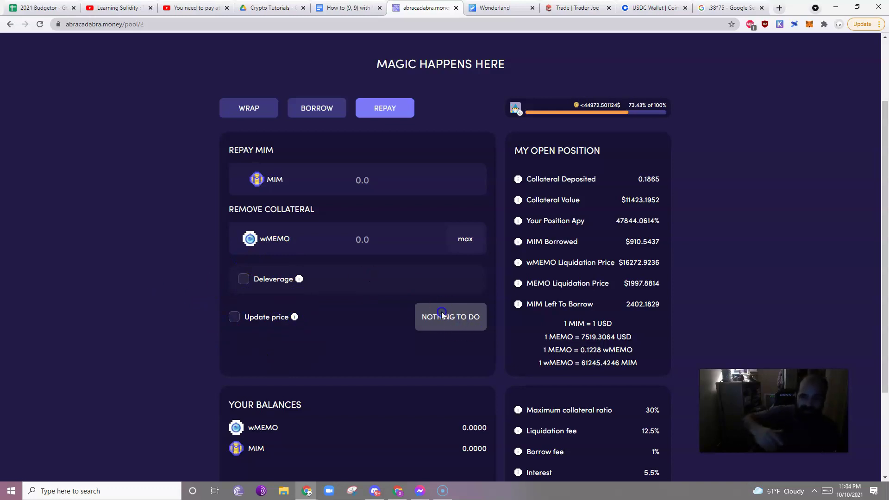